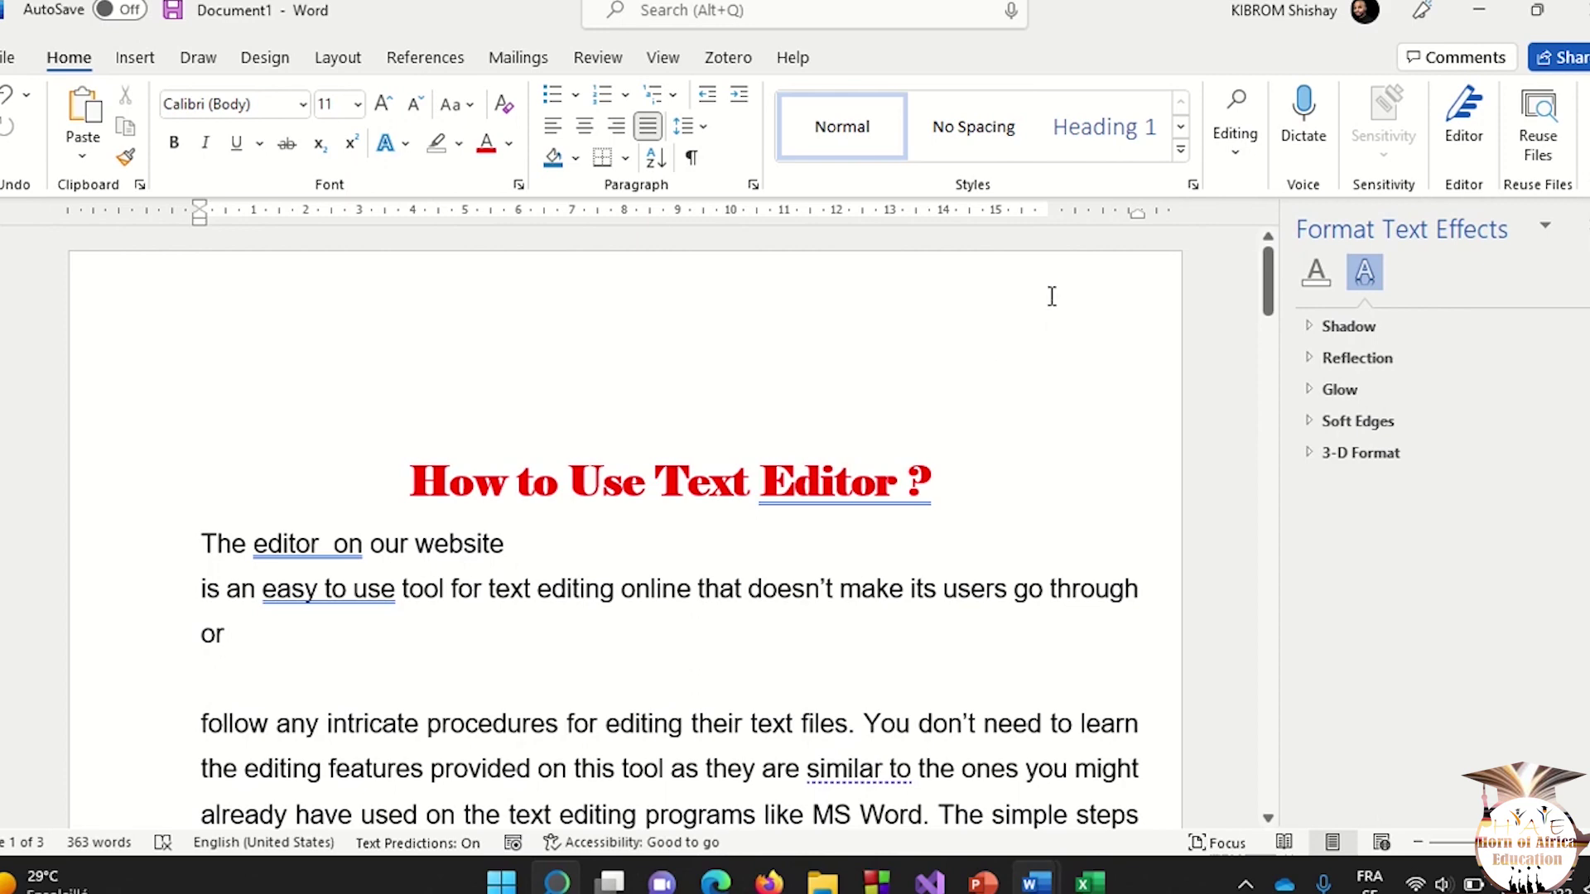
Open the header on the first page and insert a top-of-page page number in the Brackets 2 style.
double_click(983, 307)
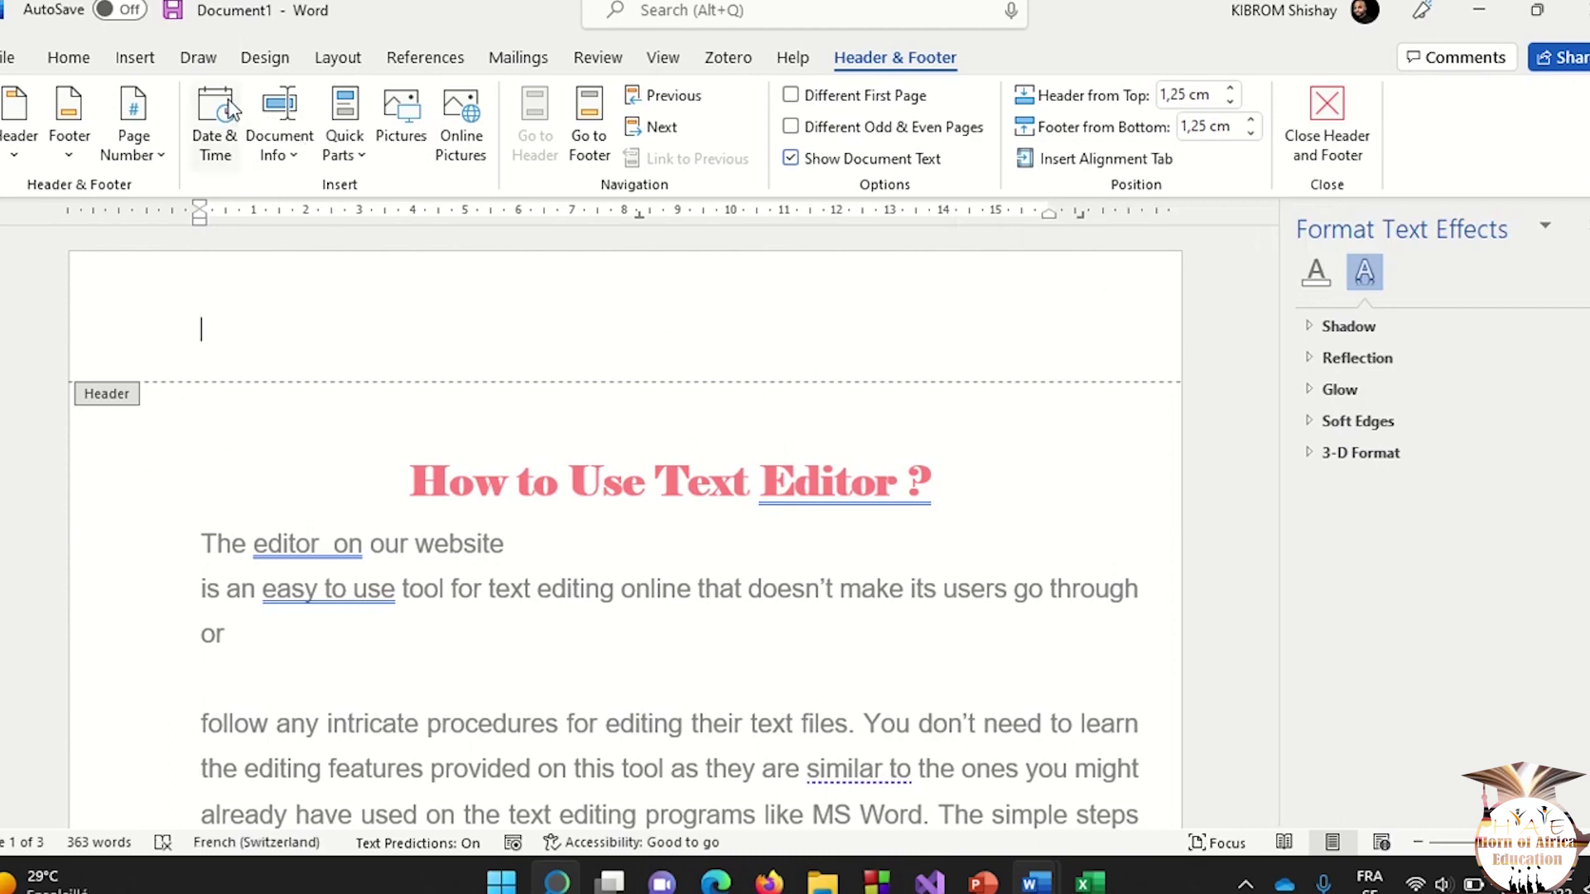
click(135, 58)
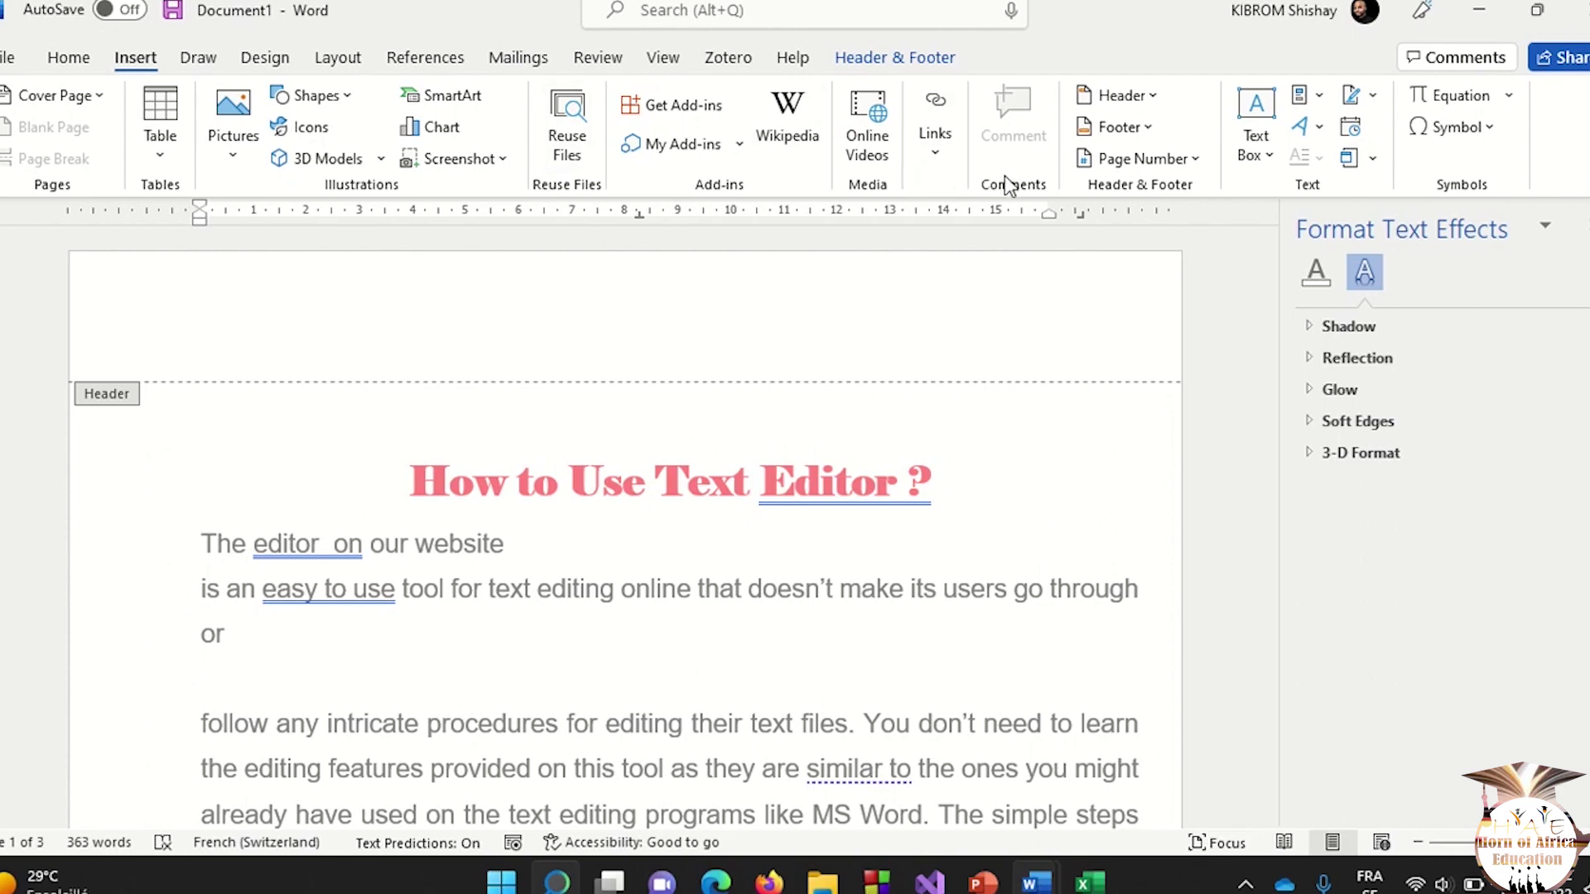
click(1197, 166)
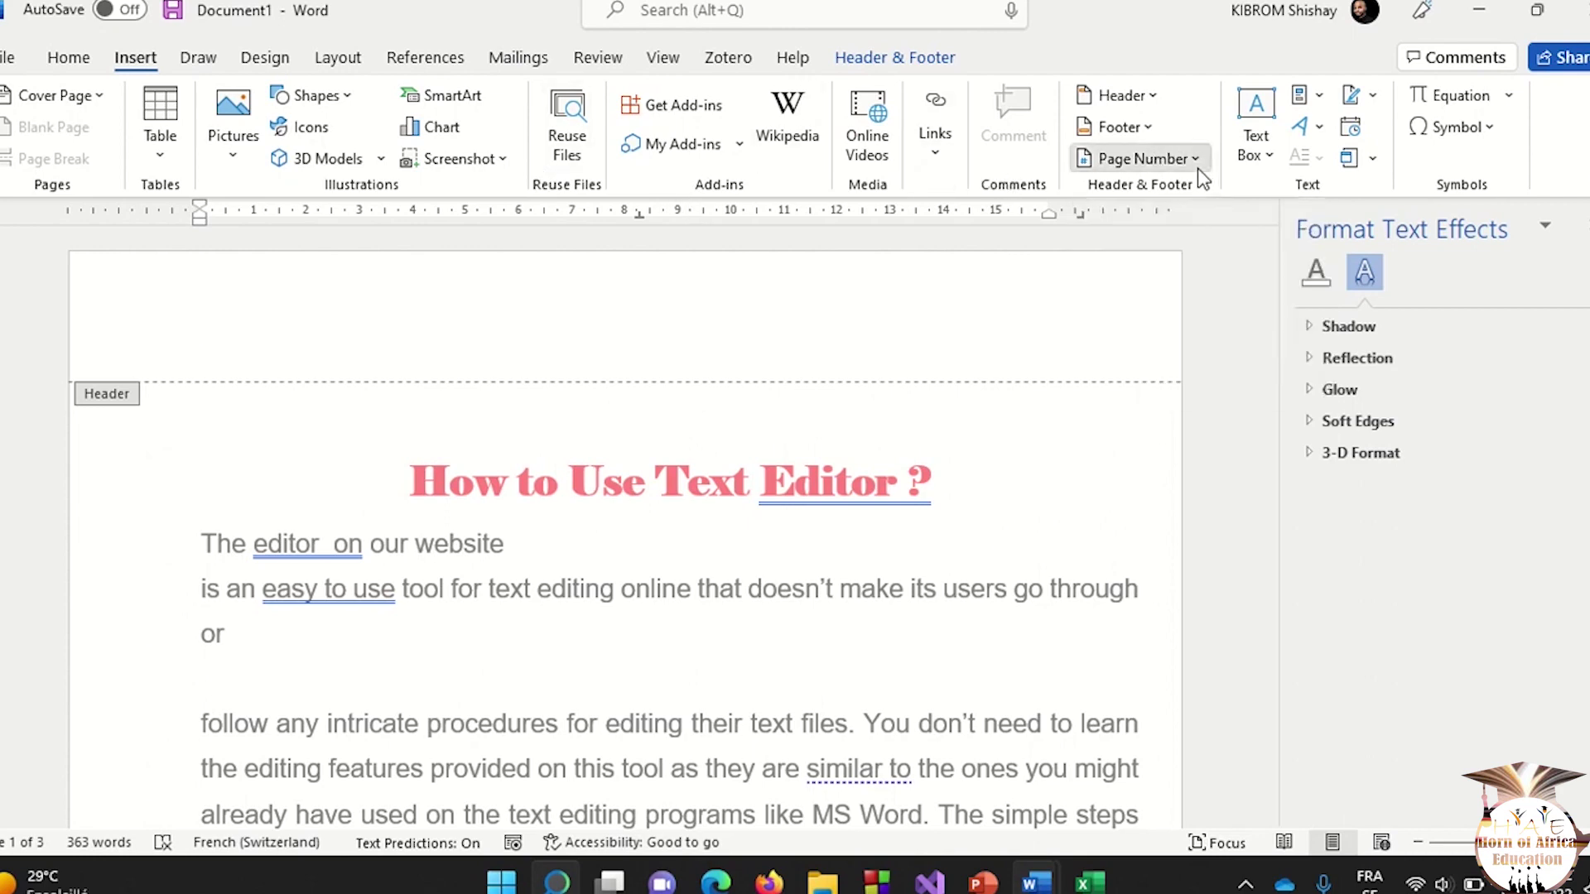
mouse_move(1193, 192)
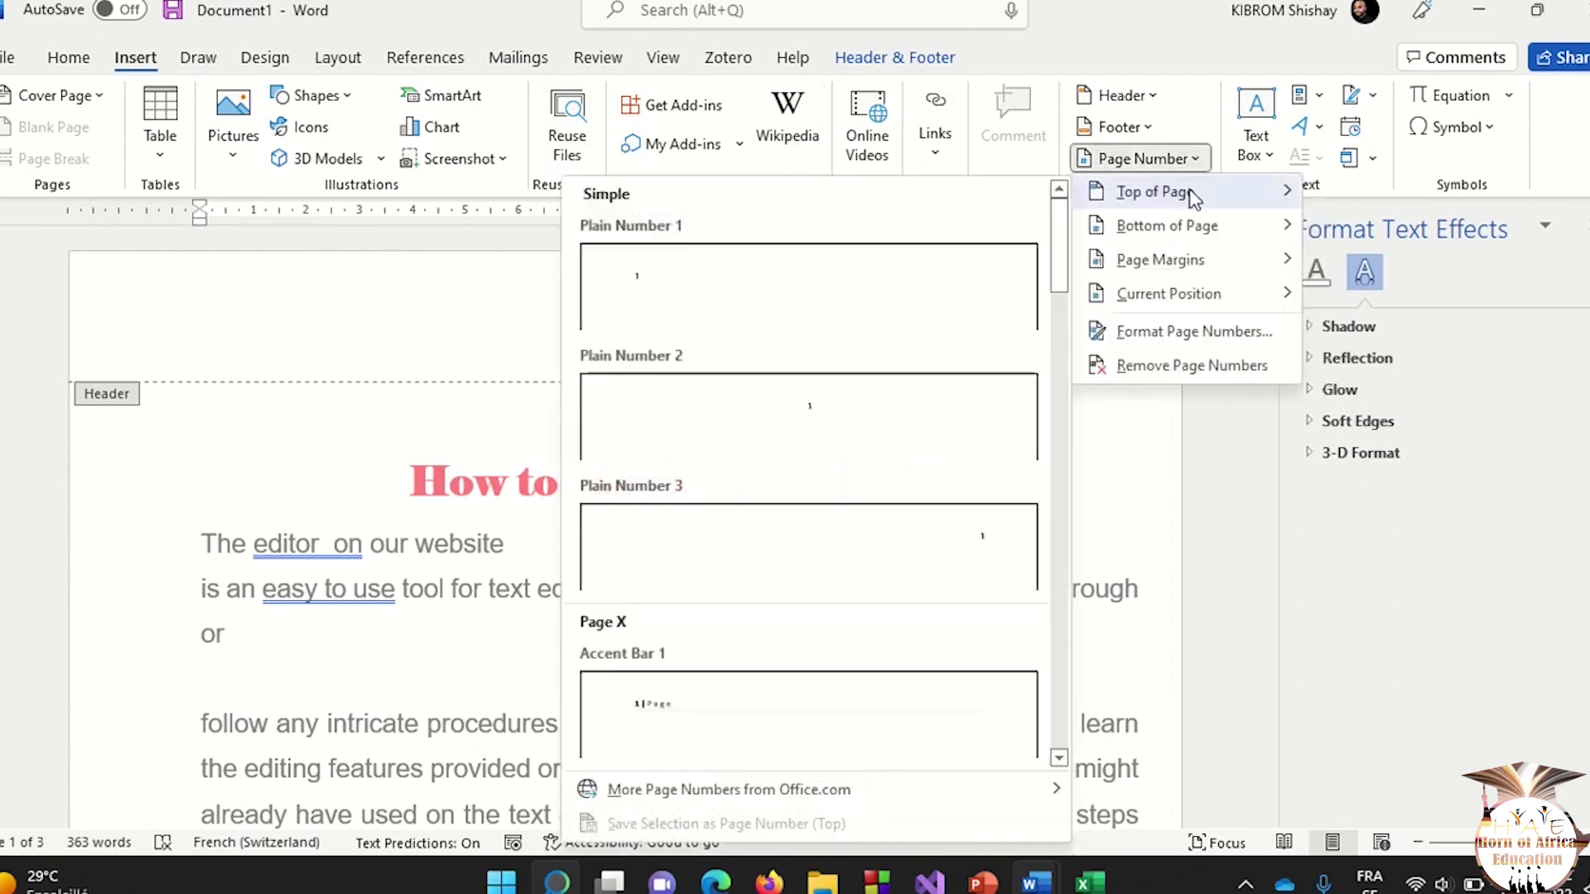
mouse_move(1196, 230)
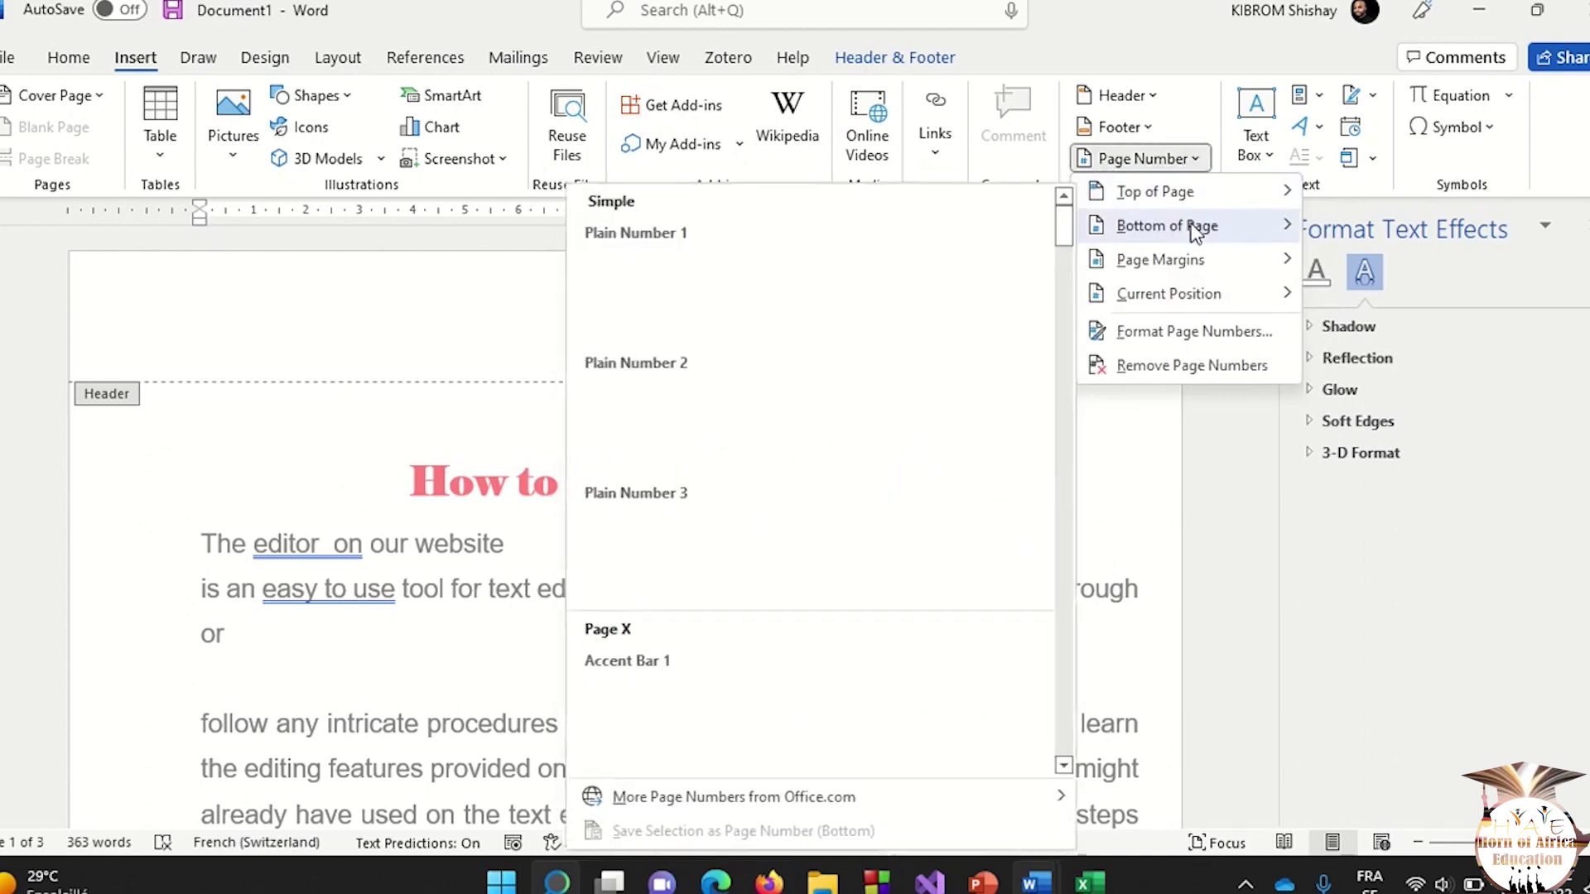
mouse_move(1186, 270)
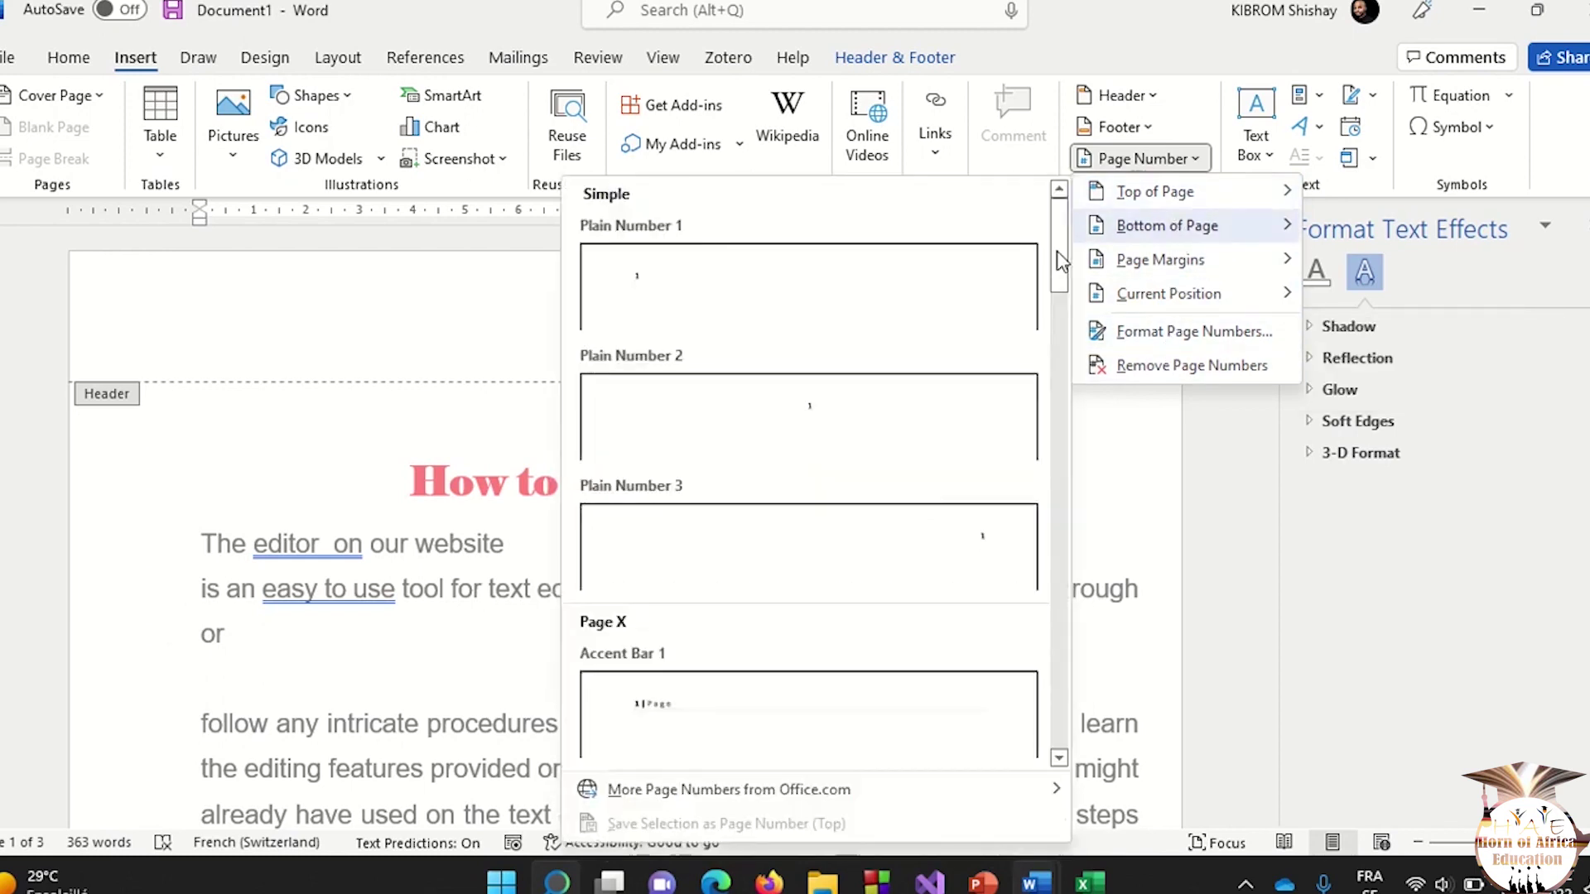
scroll(853, 534, down, 6)
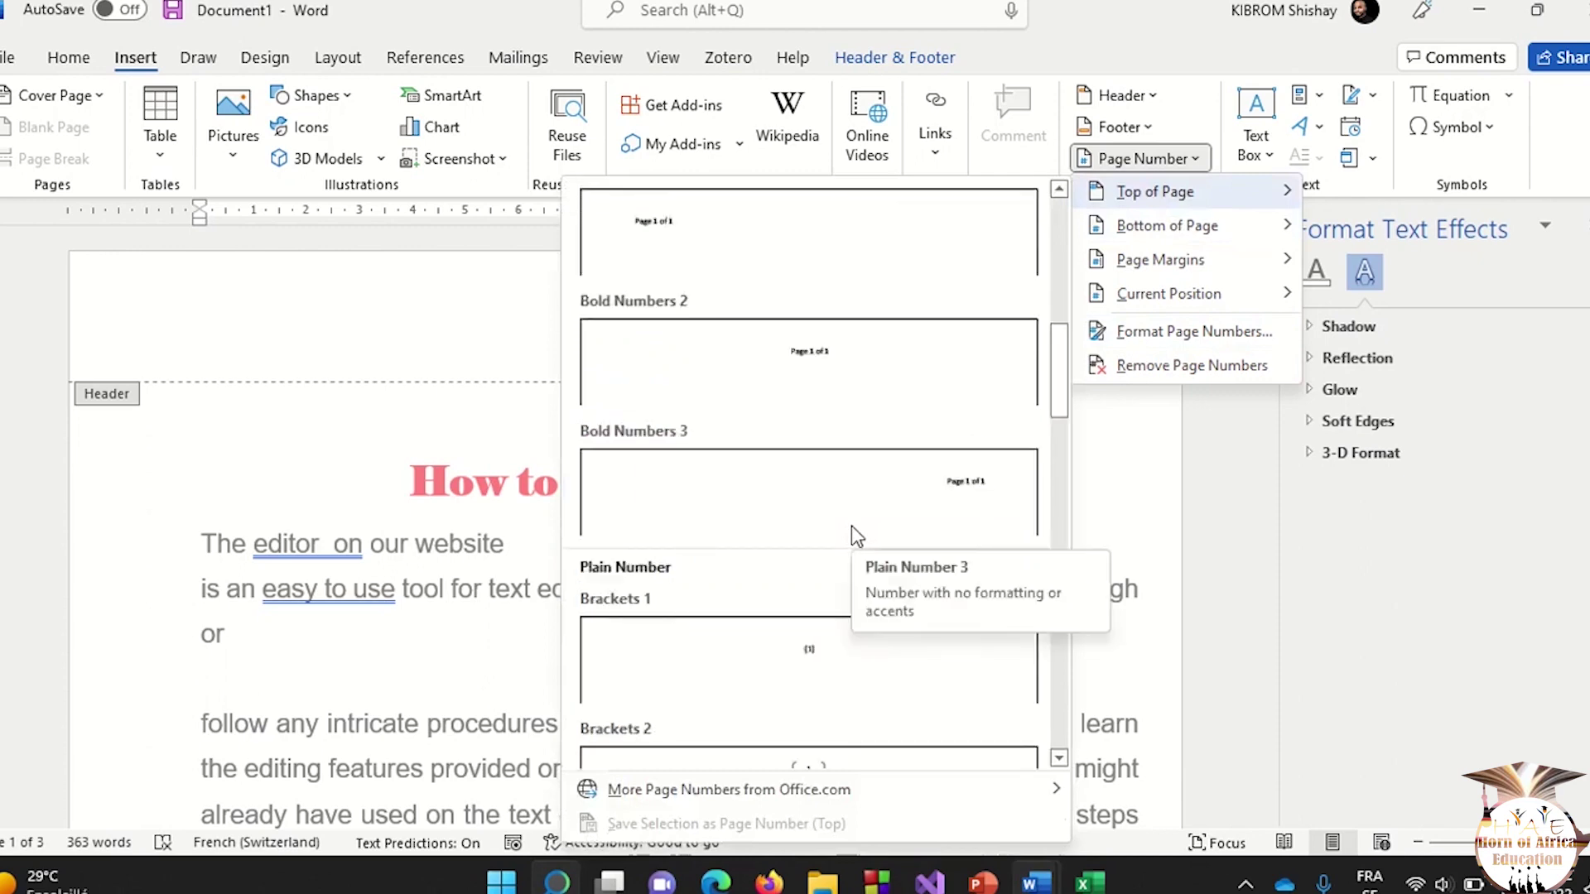
scroll(851, 524, down, 5)
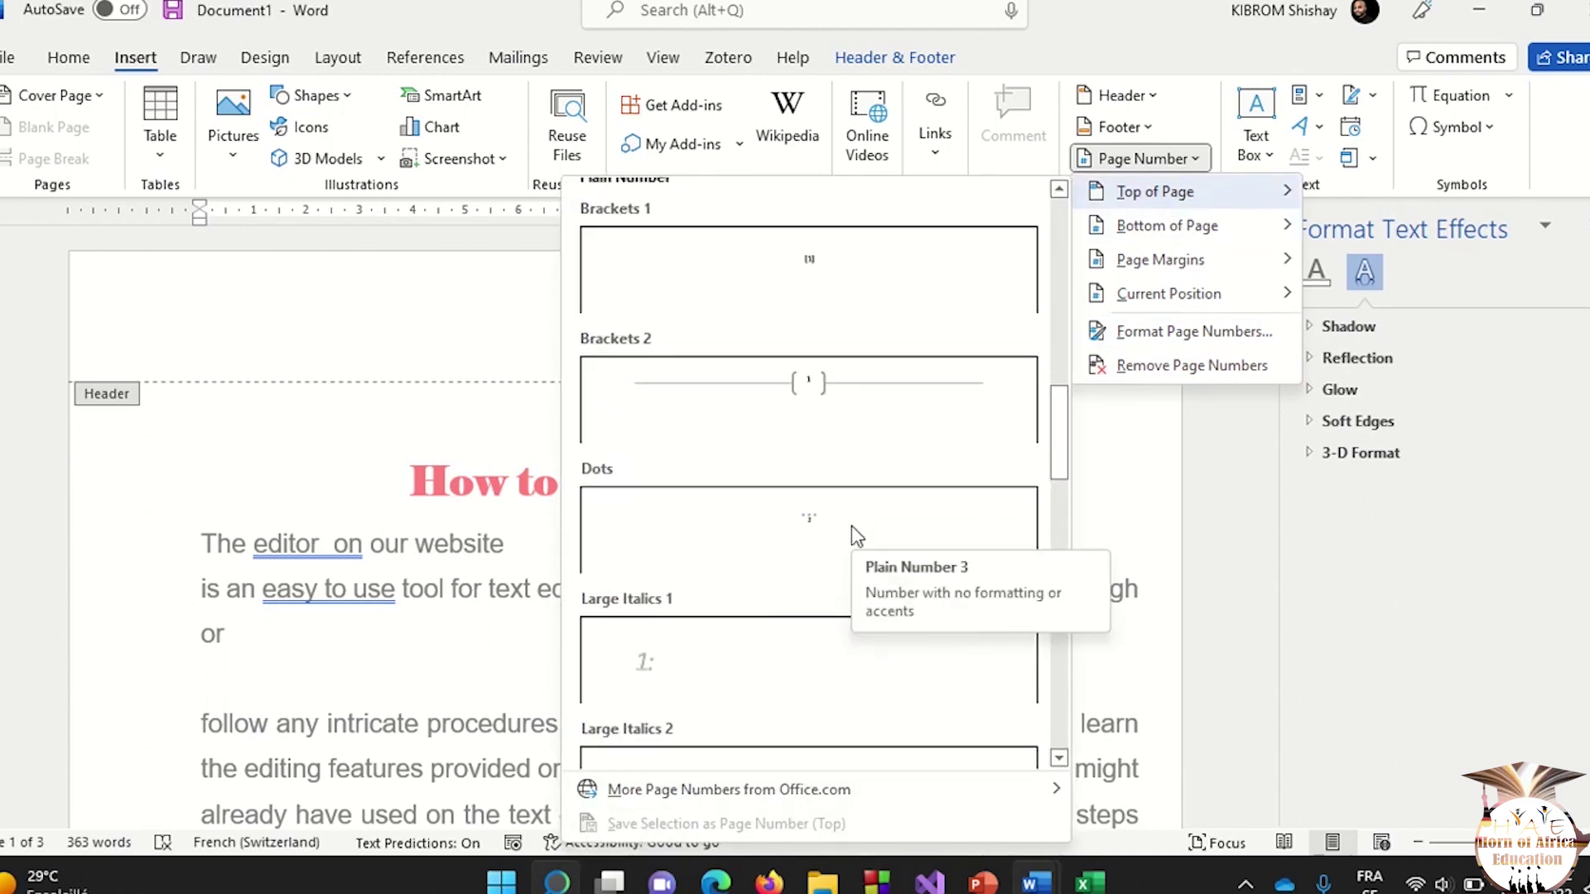
scroll(851, 525, down, 10)
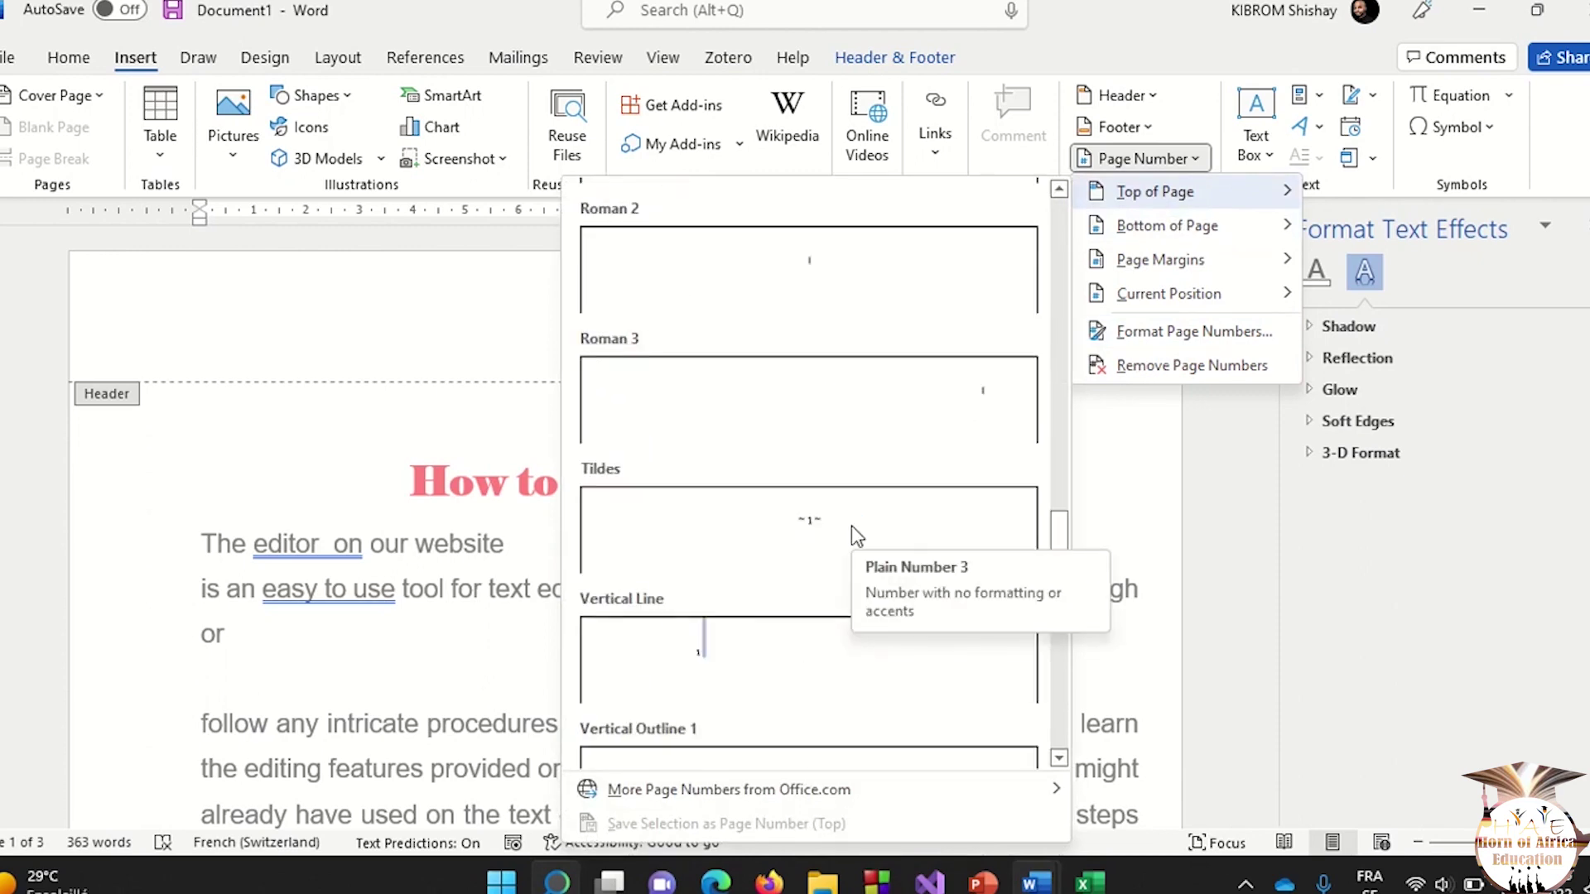
scroll(851, 525, down, 4)
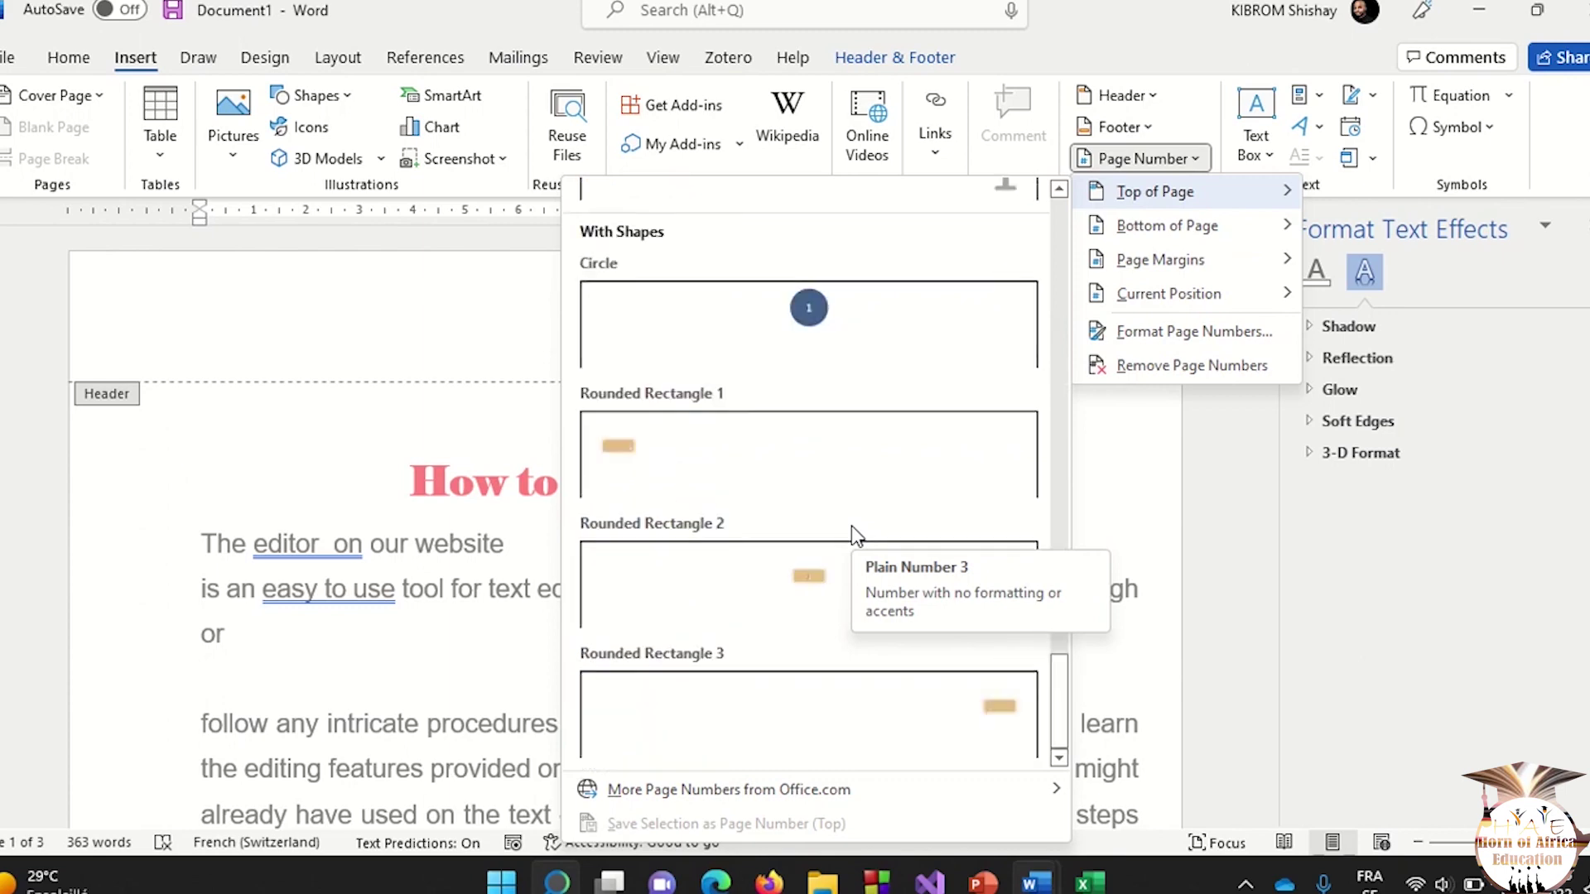
scroll(853, 528, up, 15)
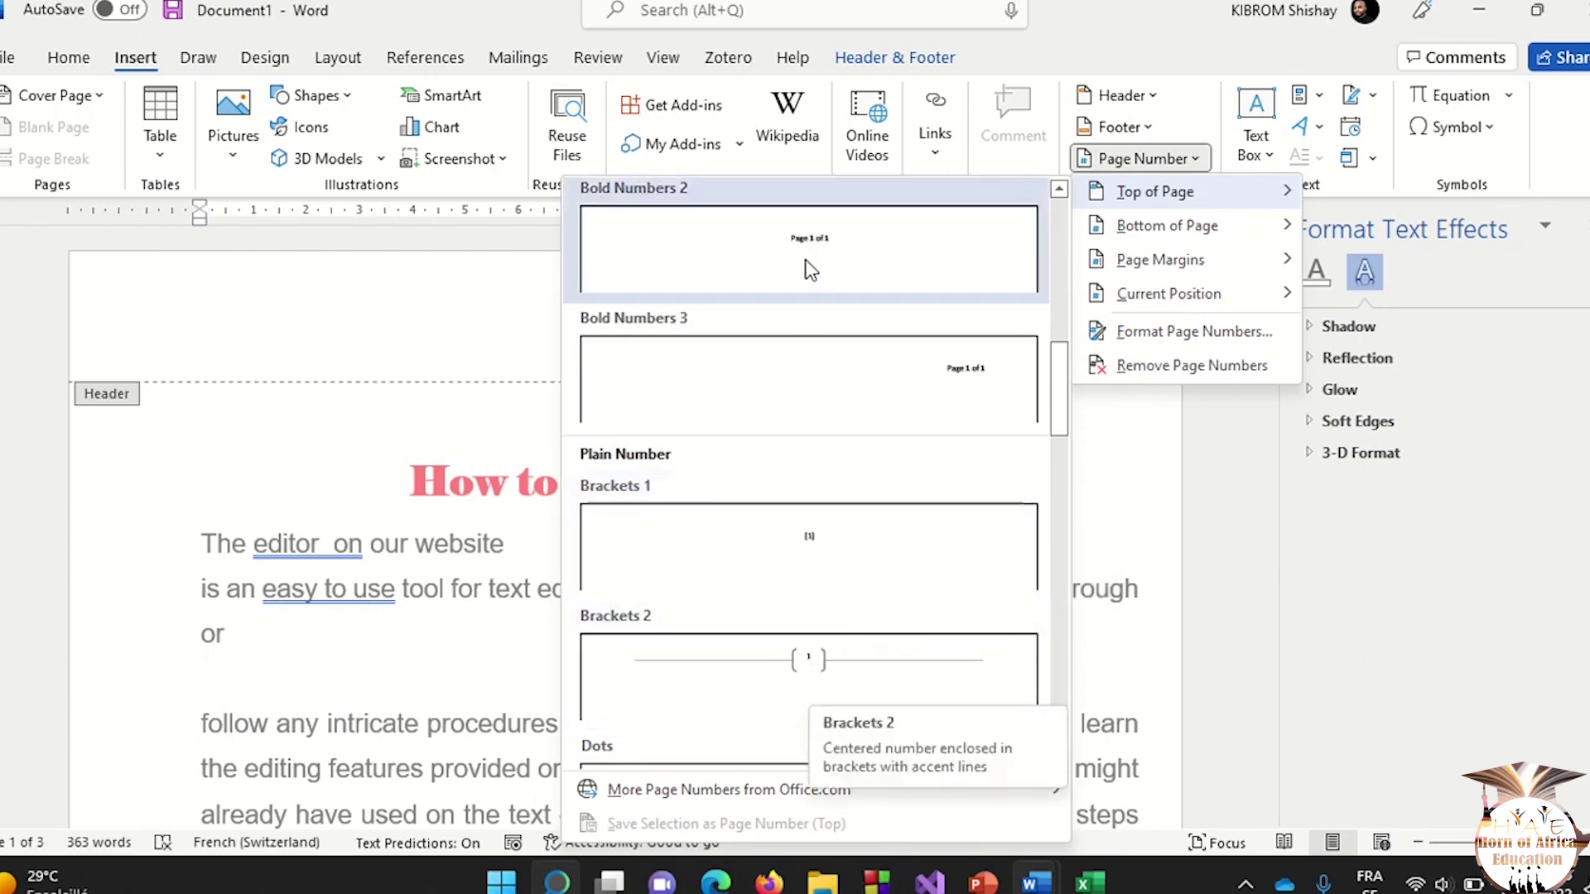
click(802, 663)
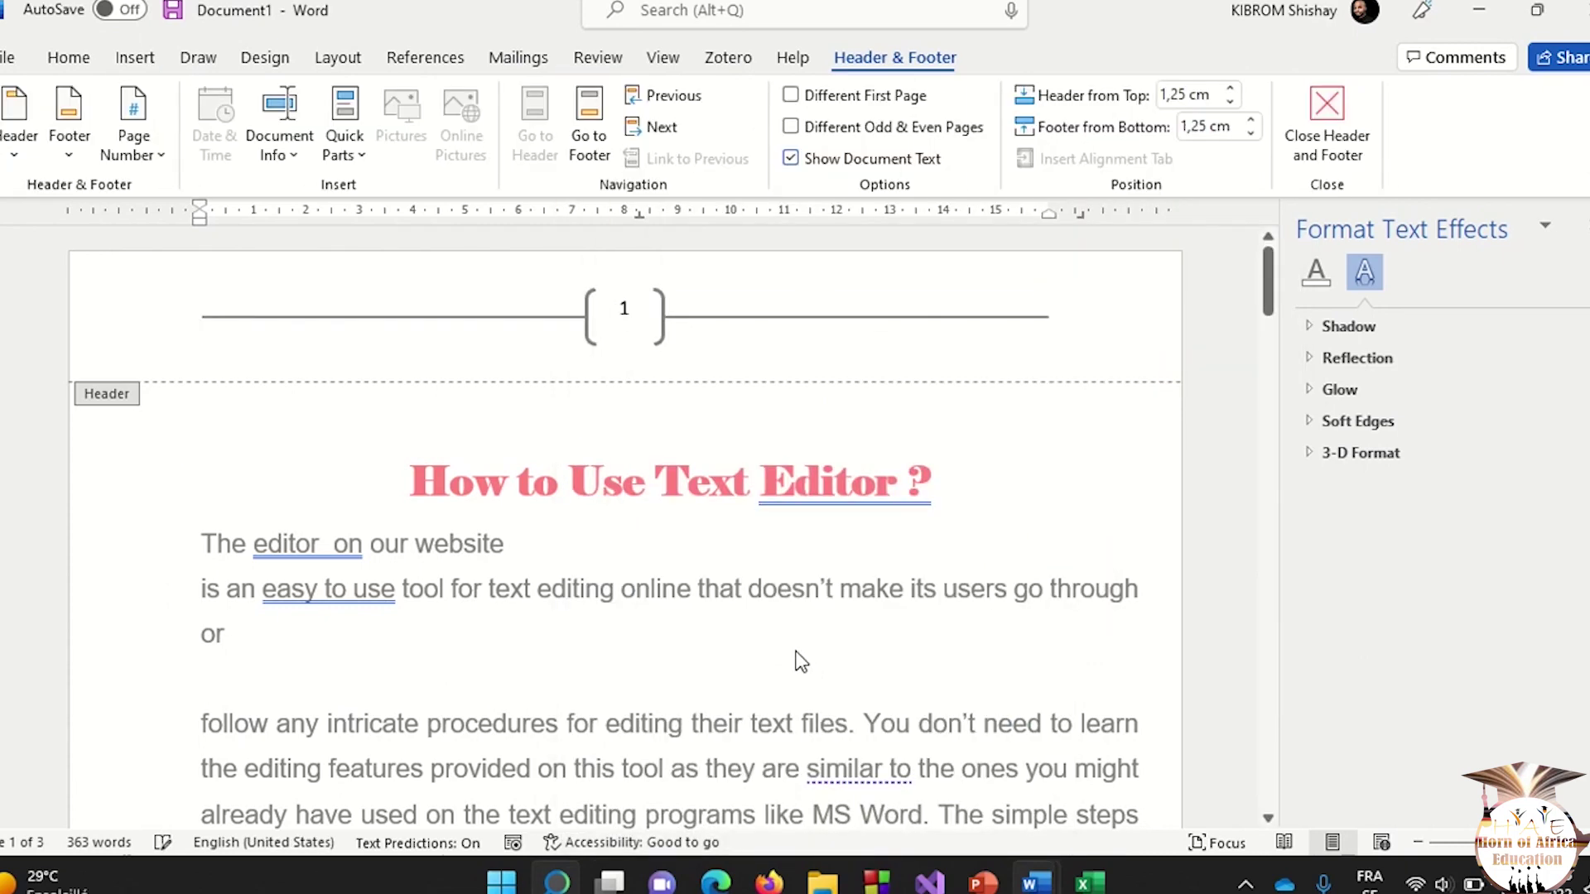
click(622, 306)
click(616, 311)
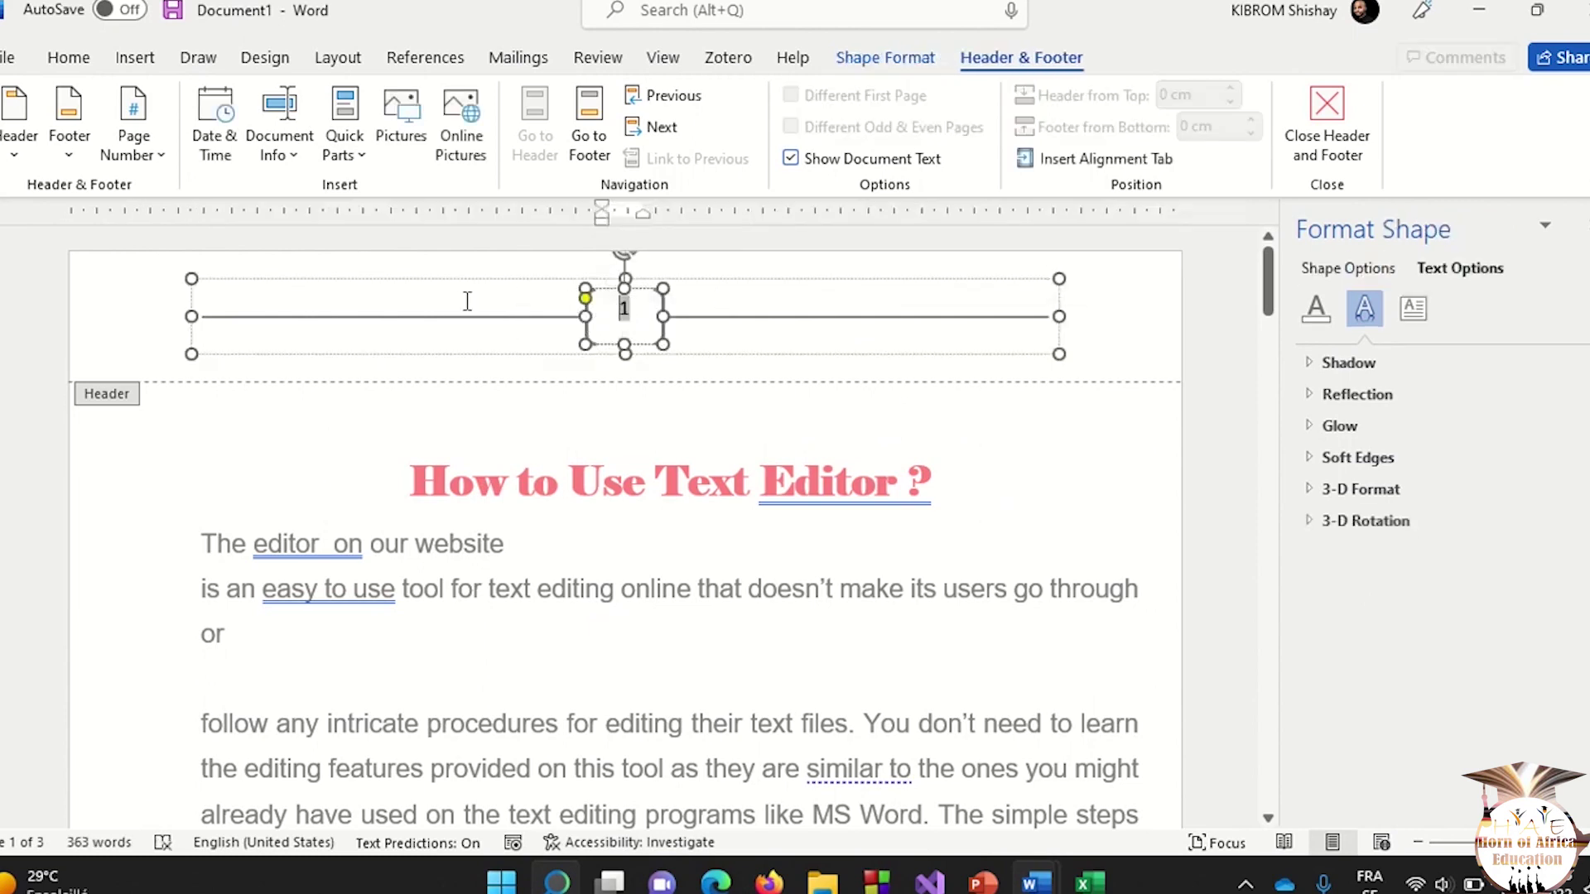
click(347, 247)
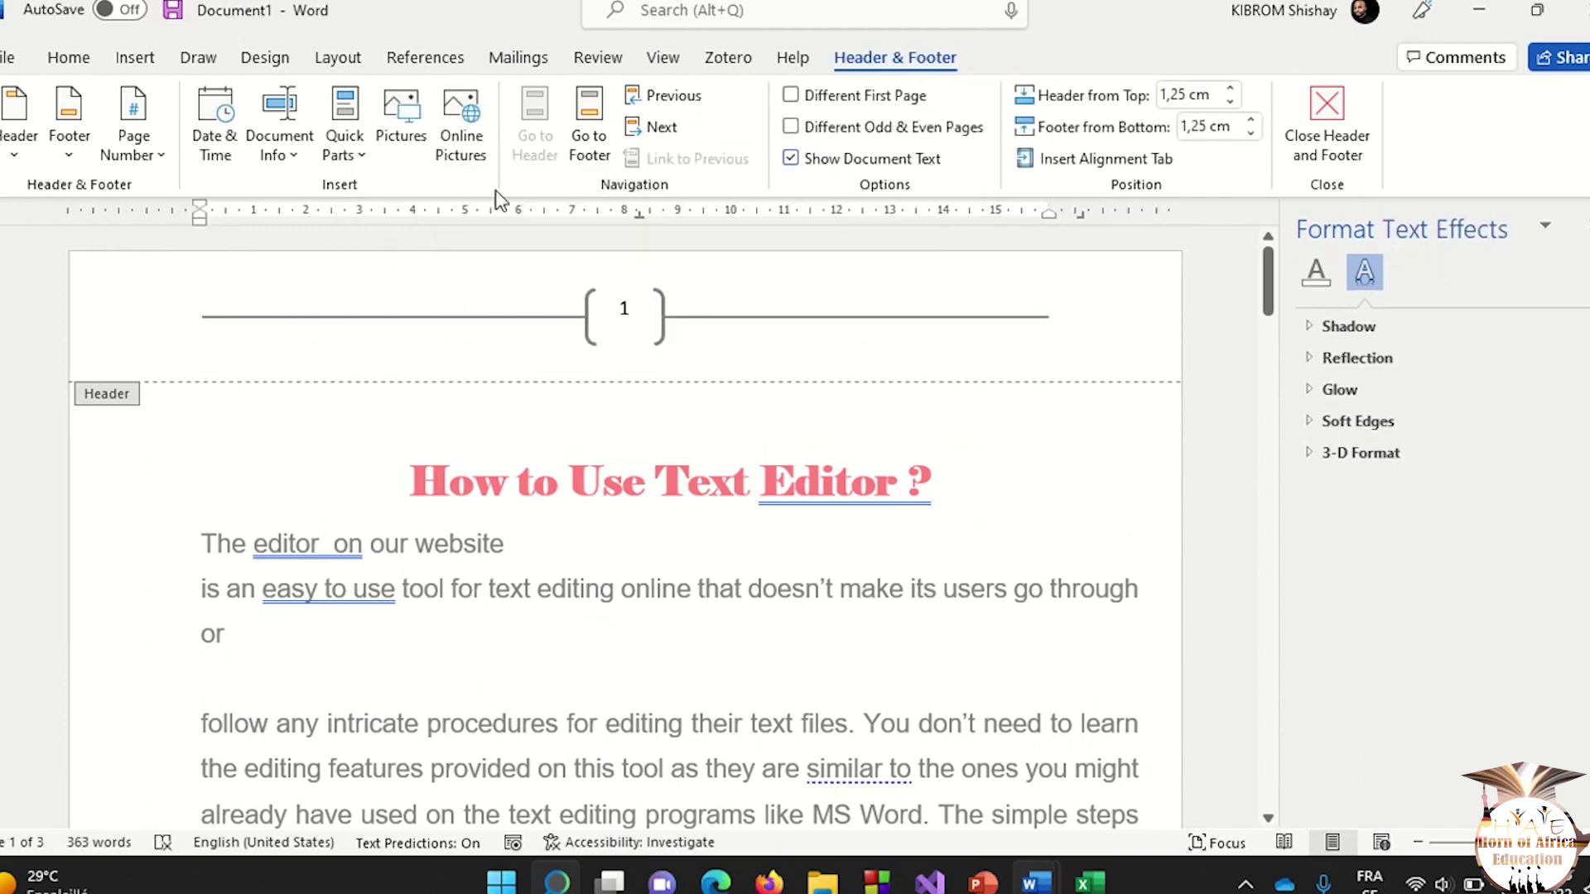
click(344, 58)
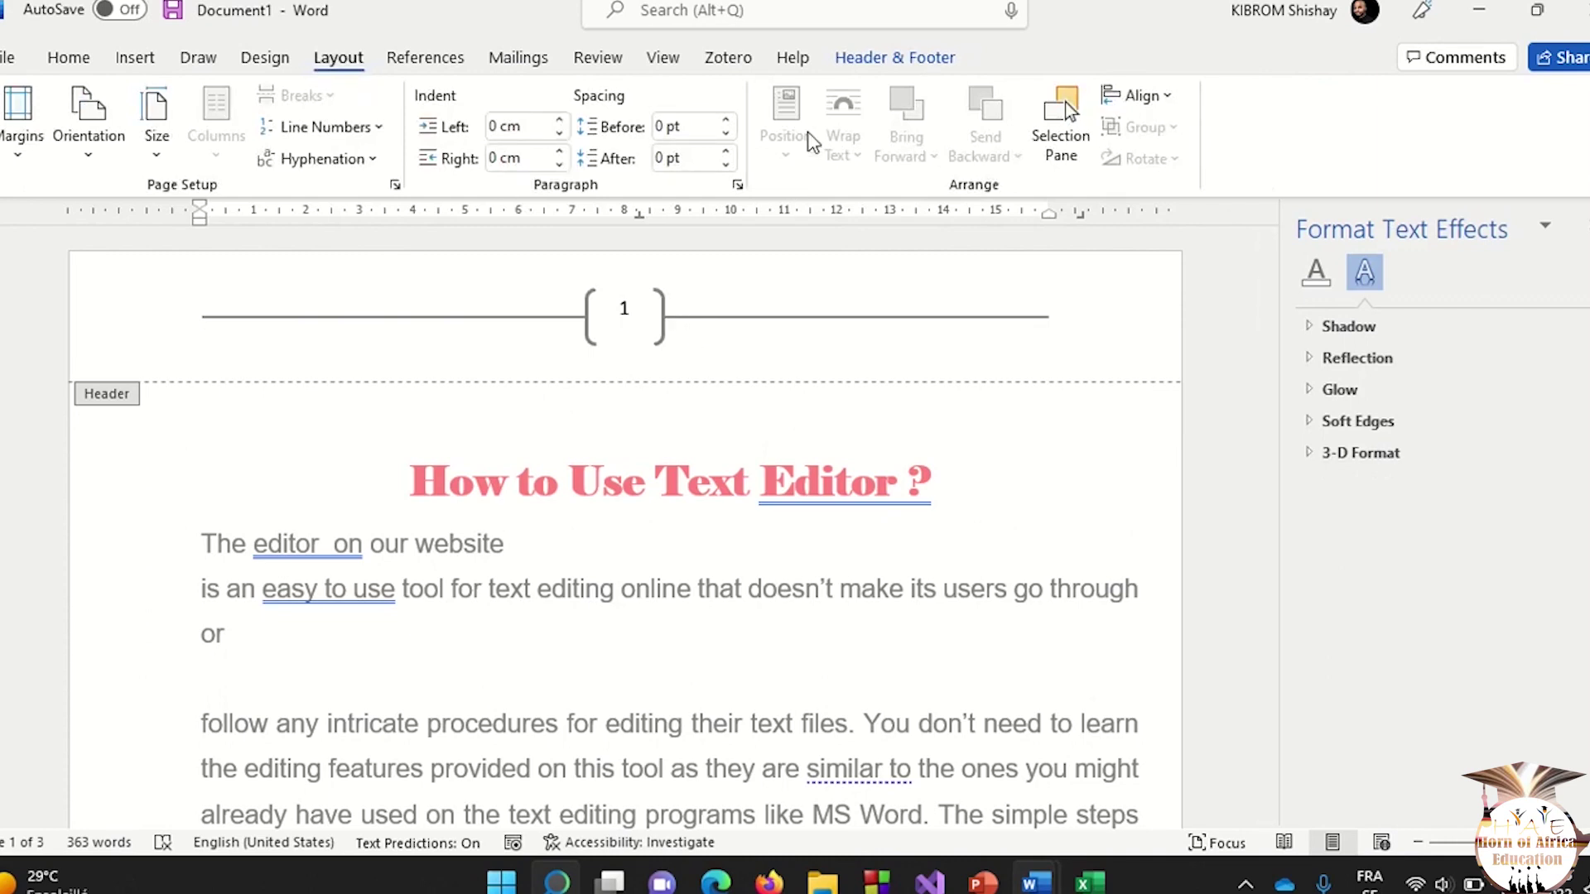
click(884, 60)
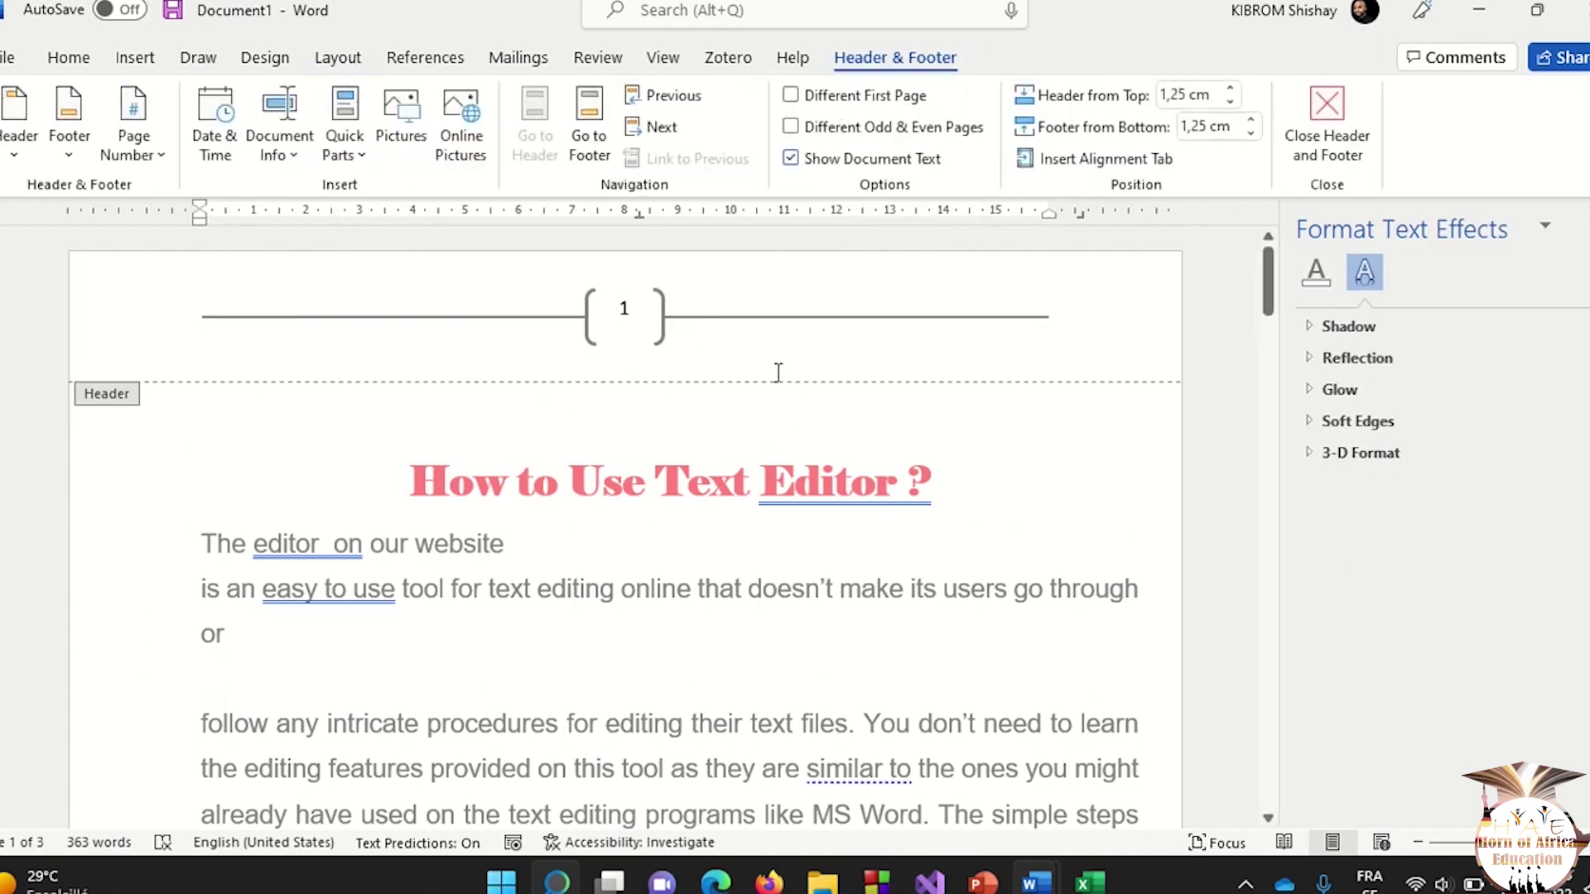
Set the header's page numbering to start at 9.
click(725, 331)
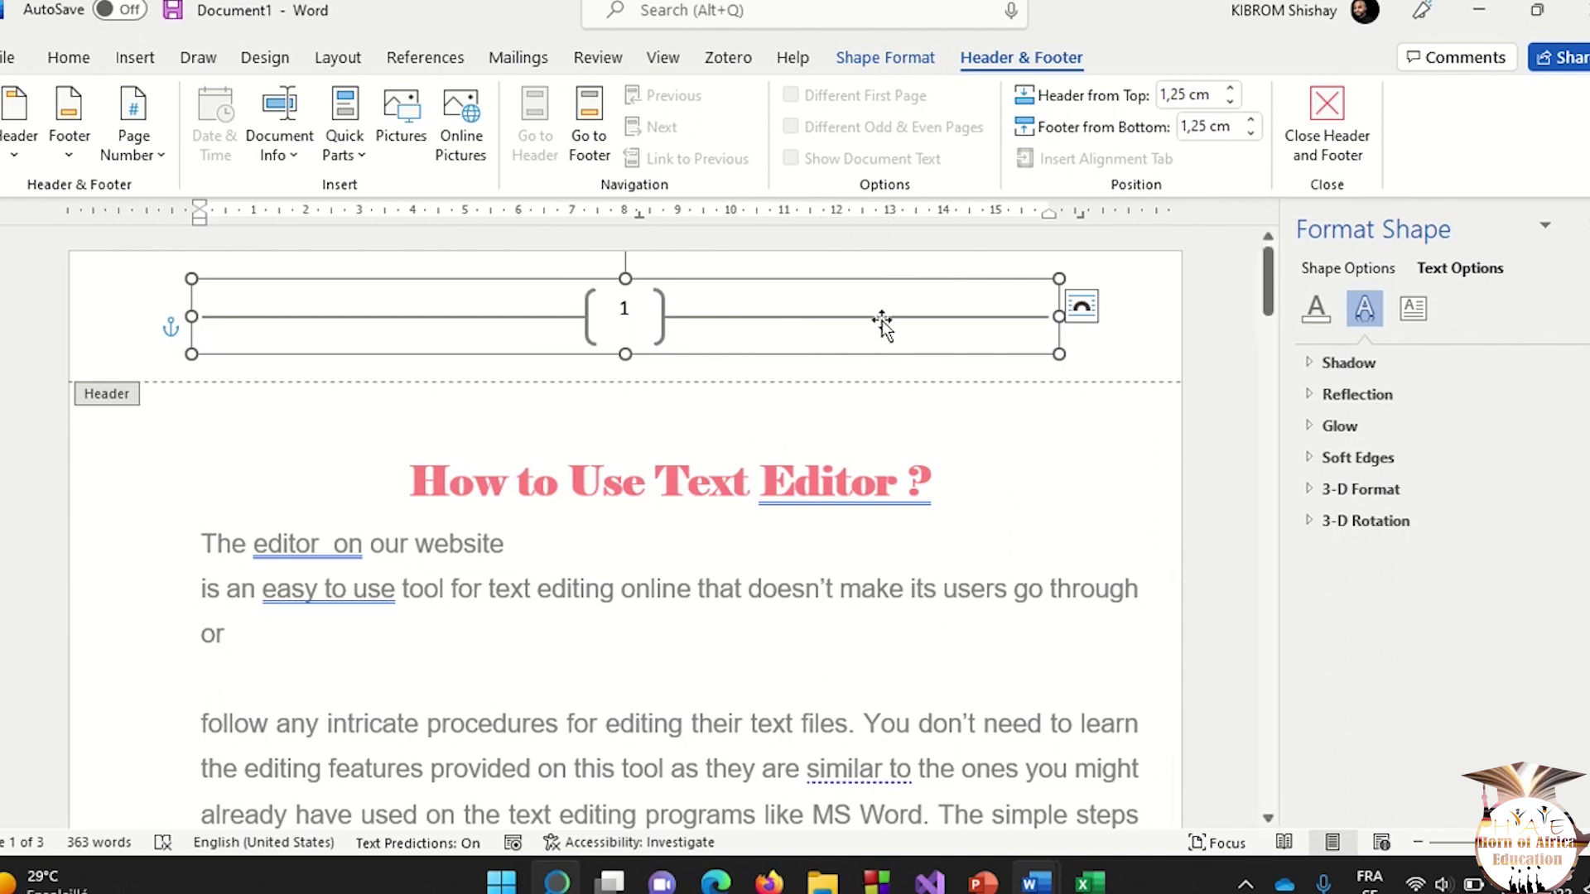
click(154, 158)
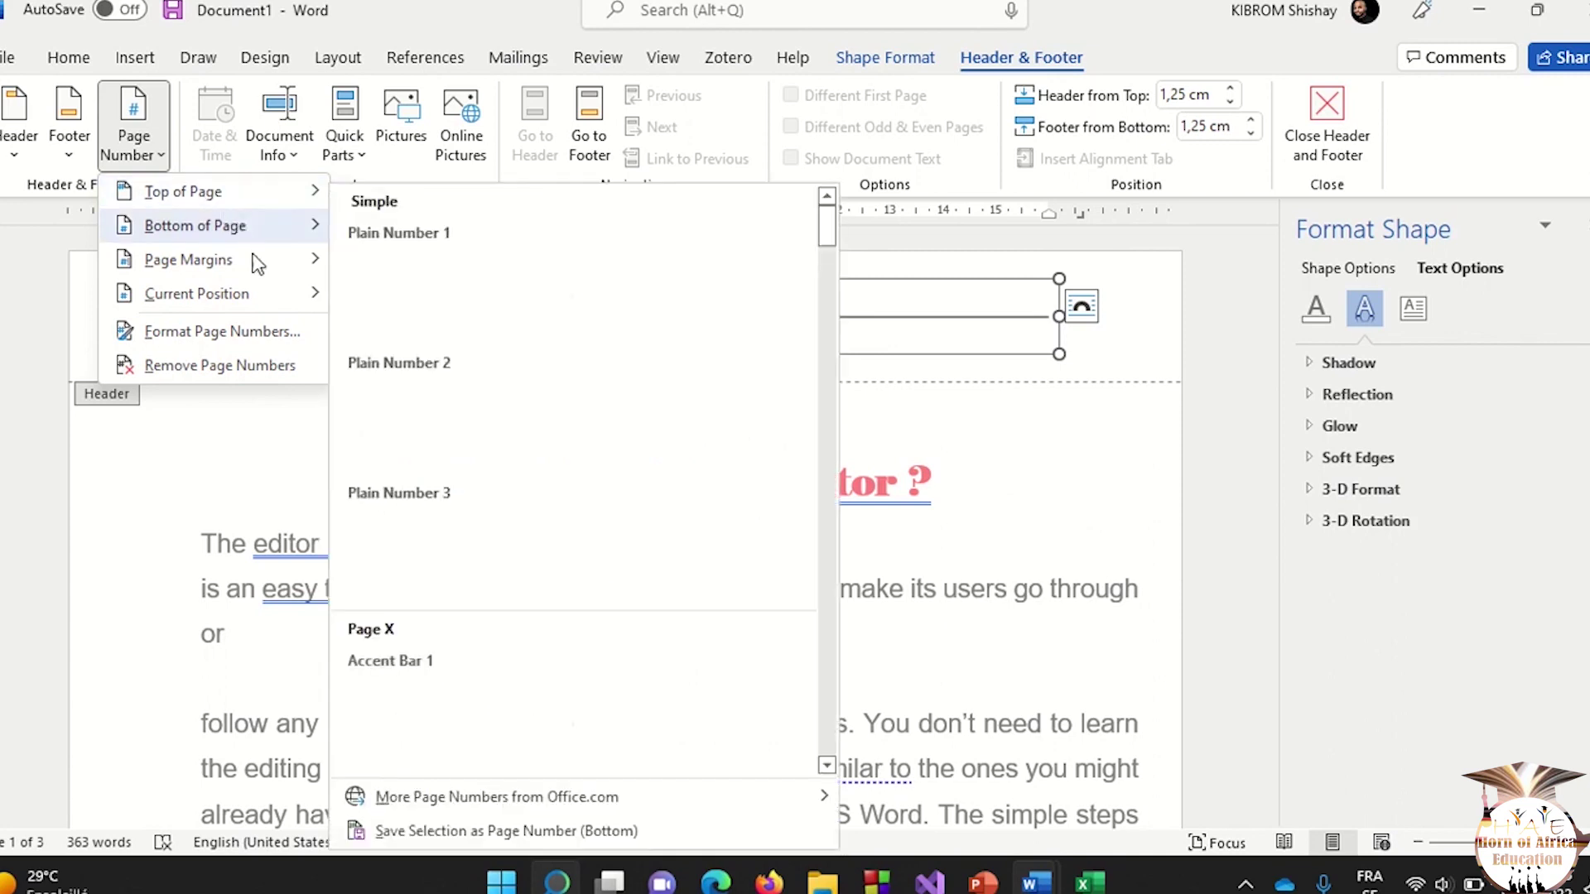
click(269, 333)
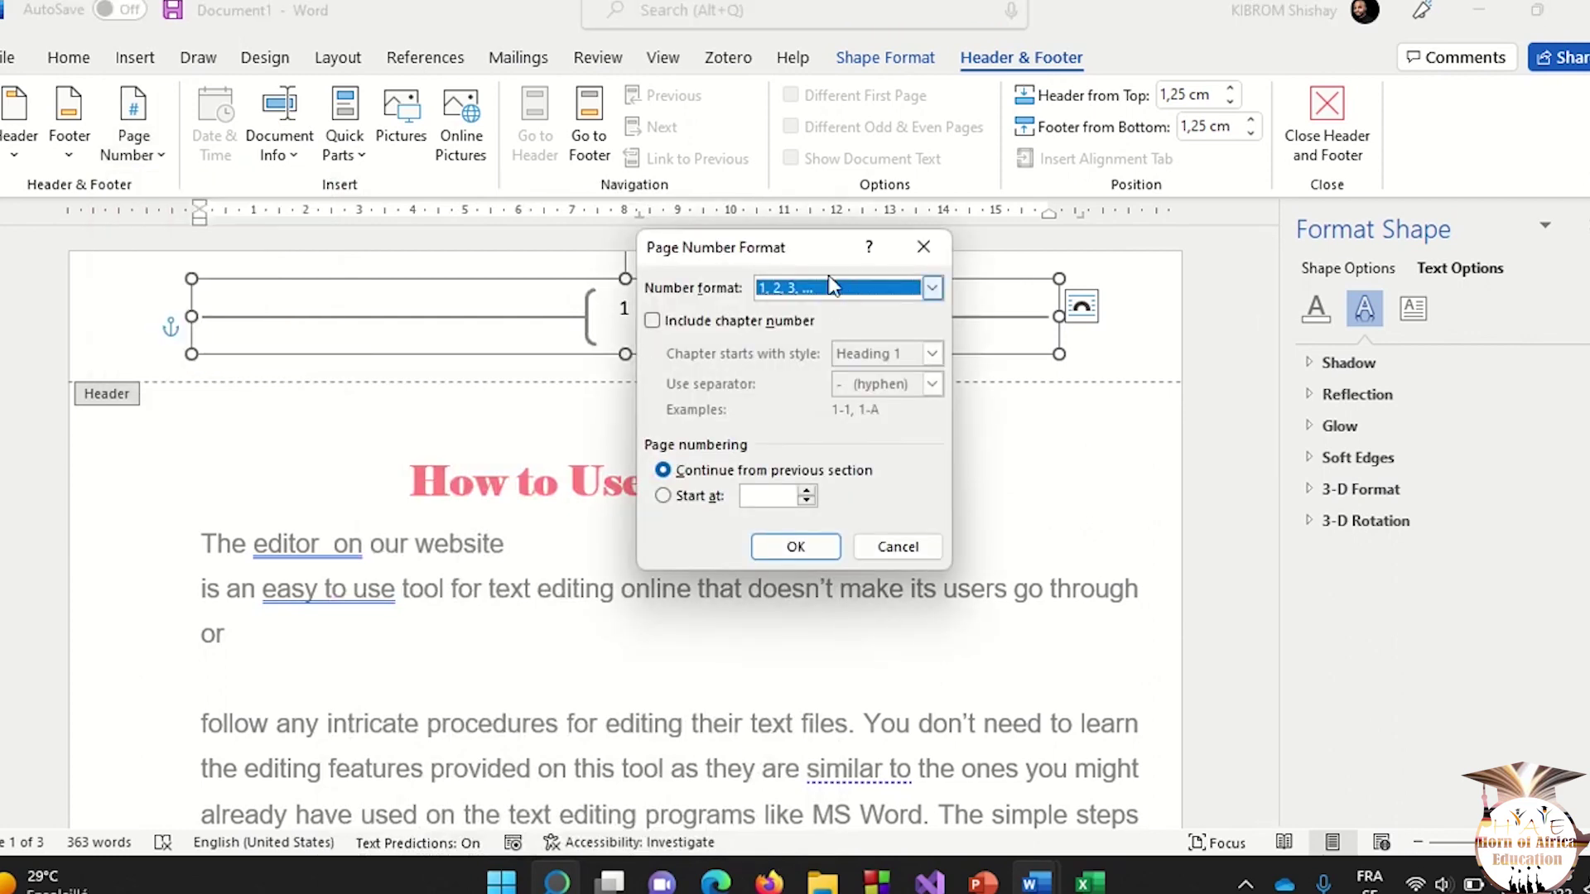
click(806, 501)
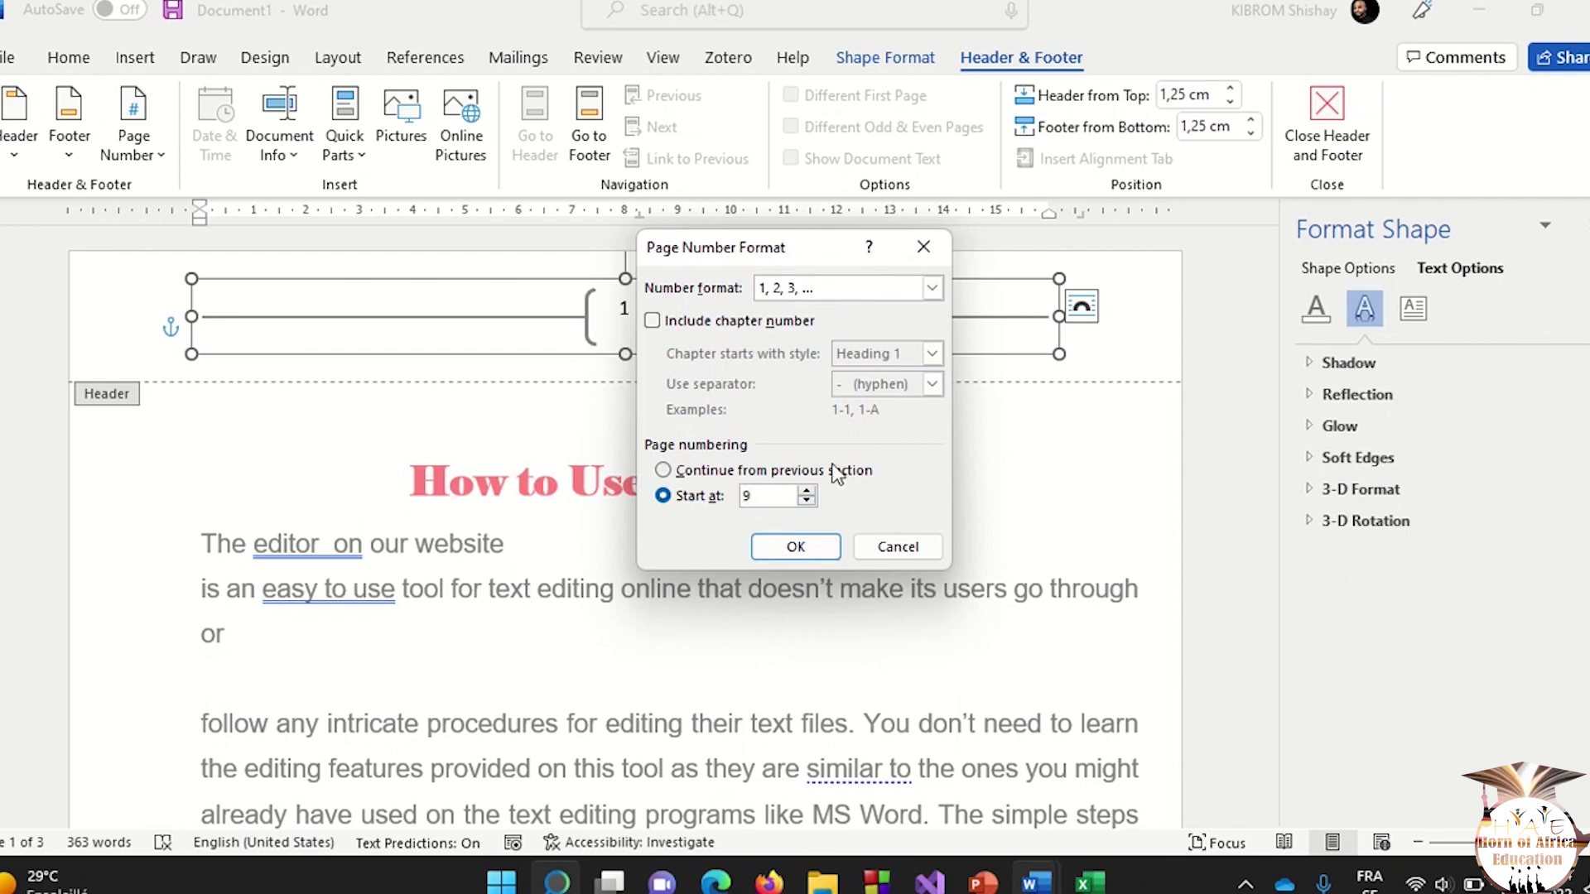
click(933, 287)
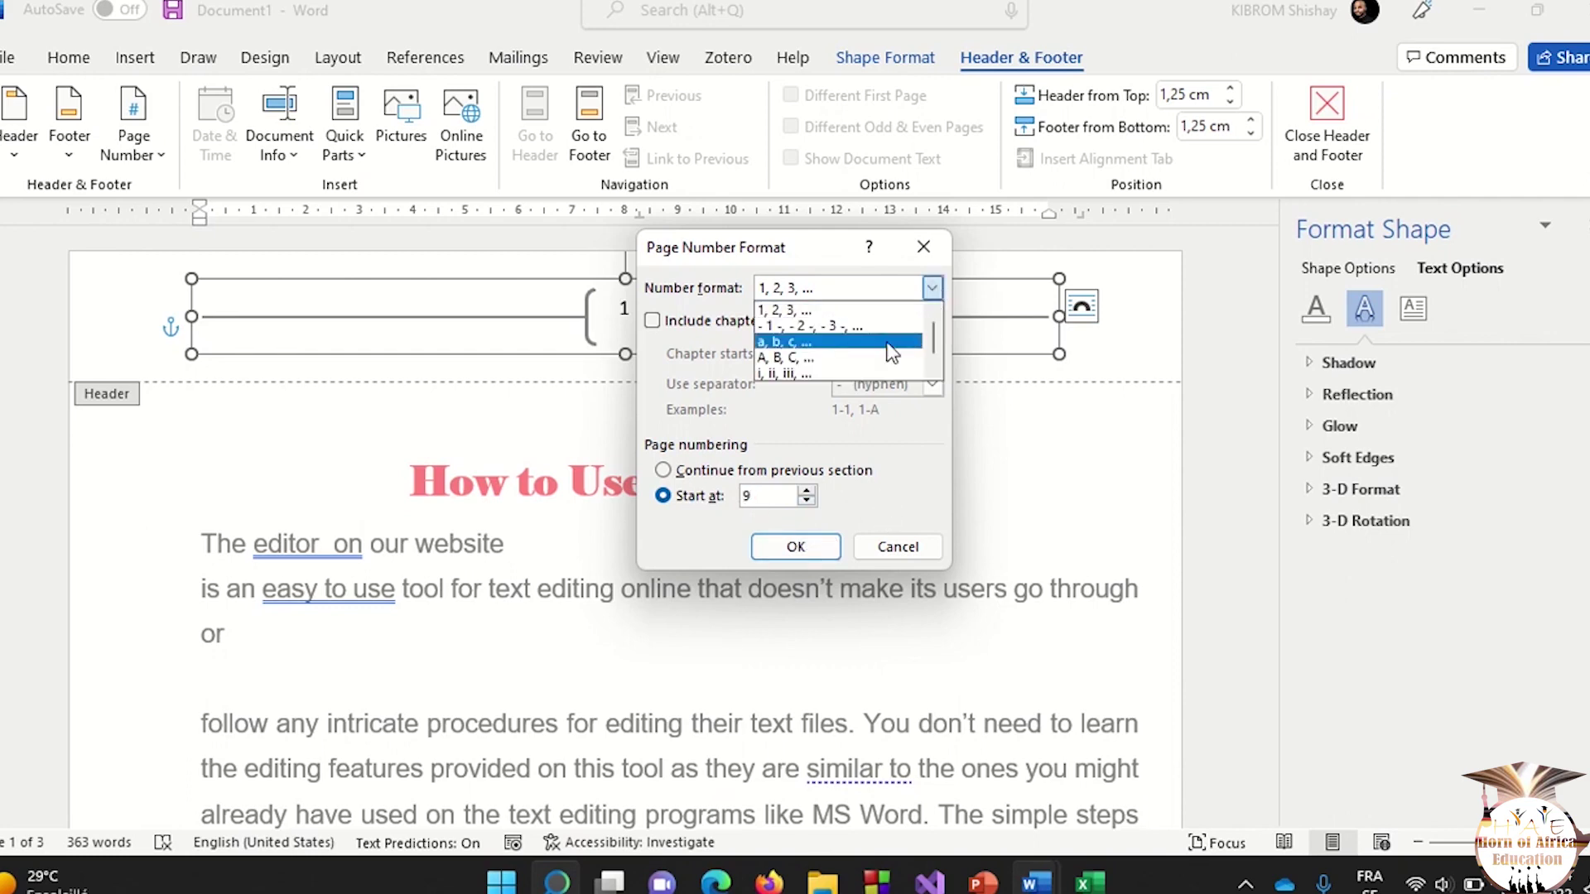
click(828, 544)
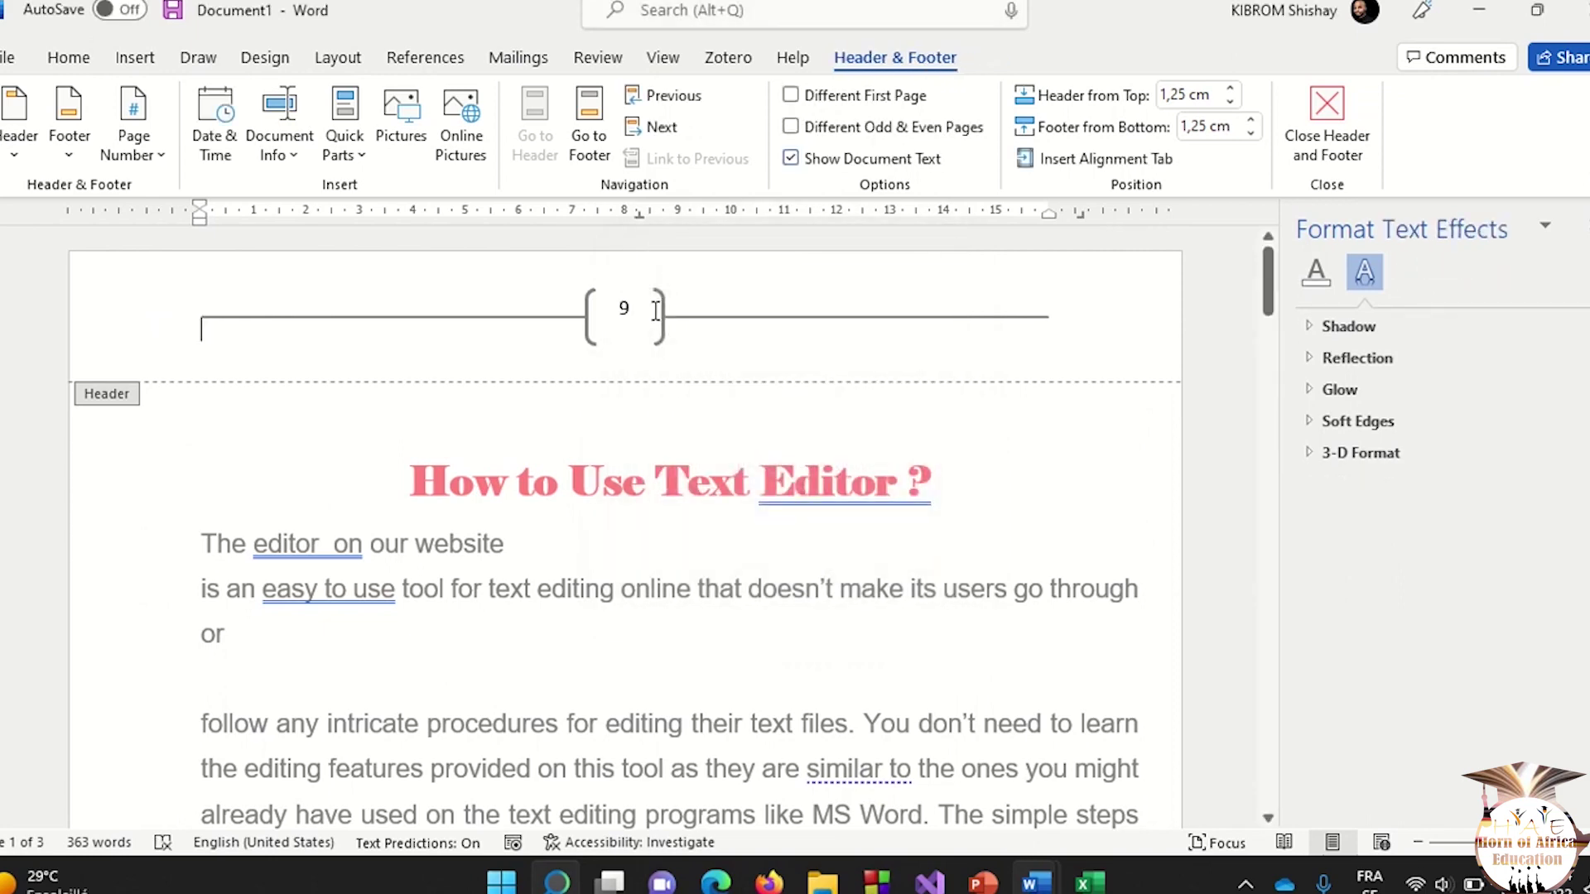
Change the page number format to i, ii, iii, … and return from the header to the body text.
click(163, 151)
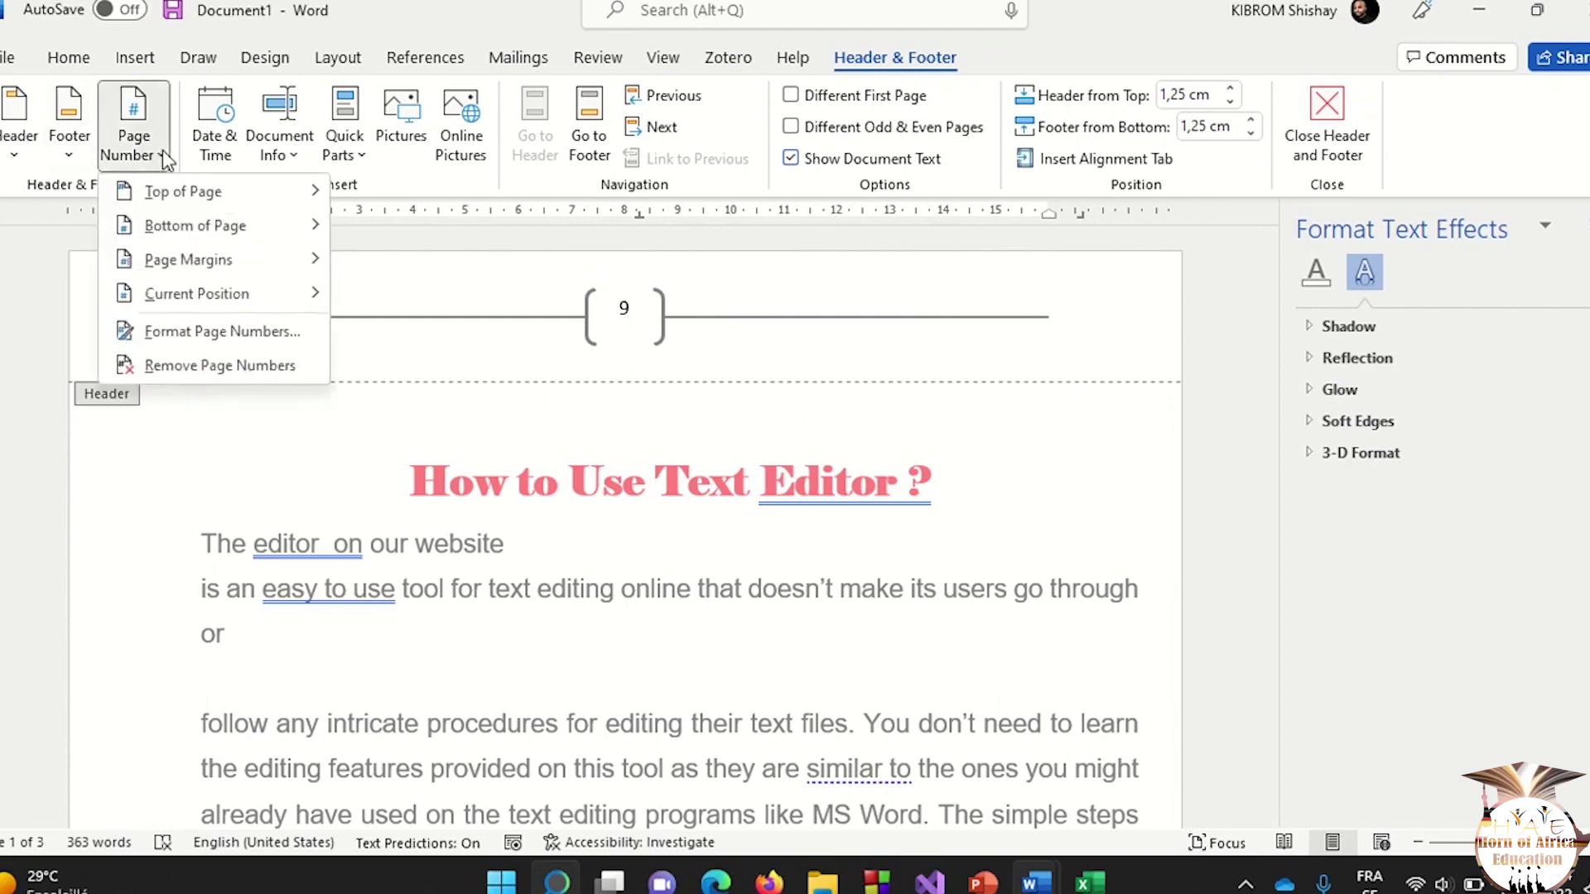
click(220, 339)
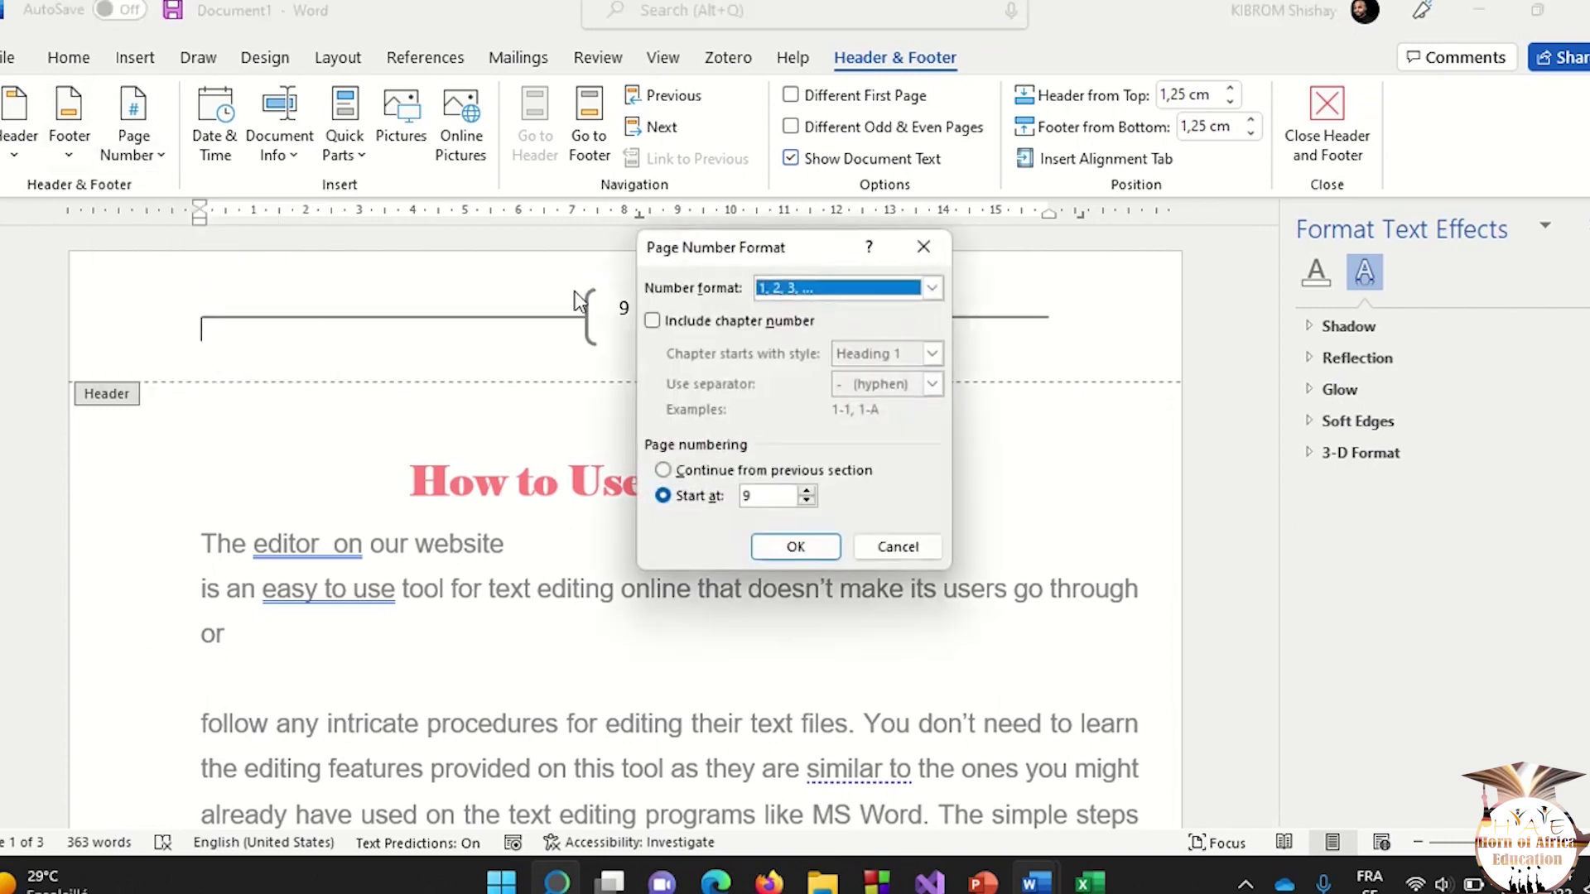
click(931, 290)
click(848, 374)
click(810, 550)
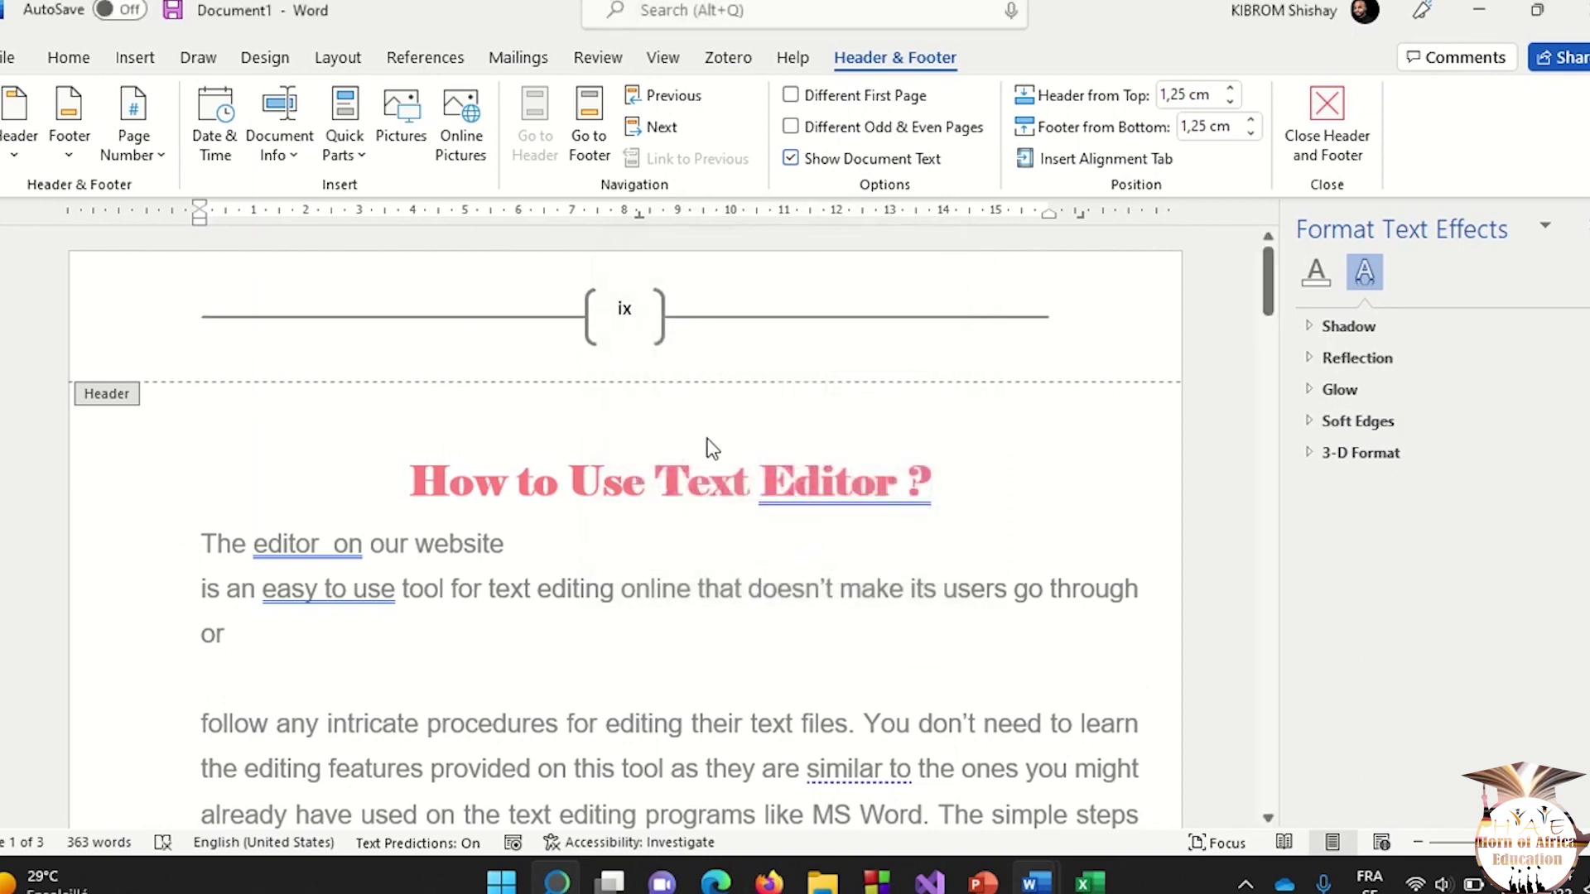
double_click(510, 460)
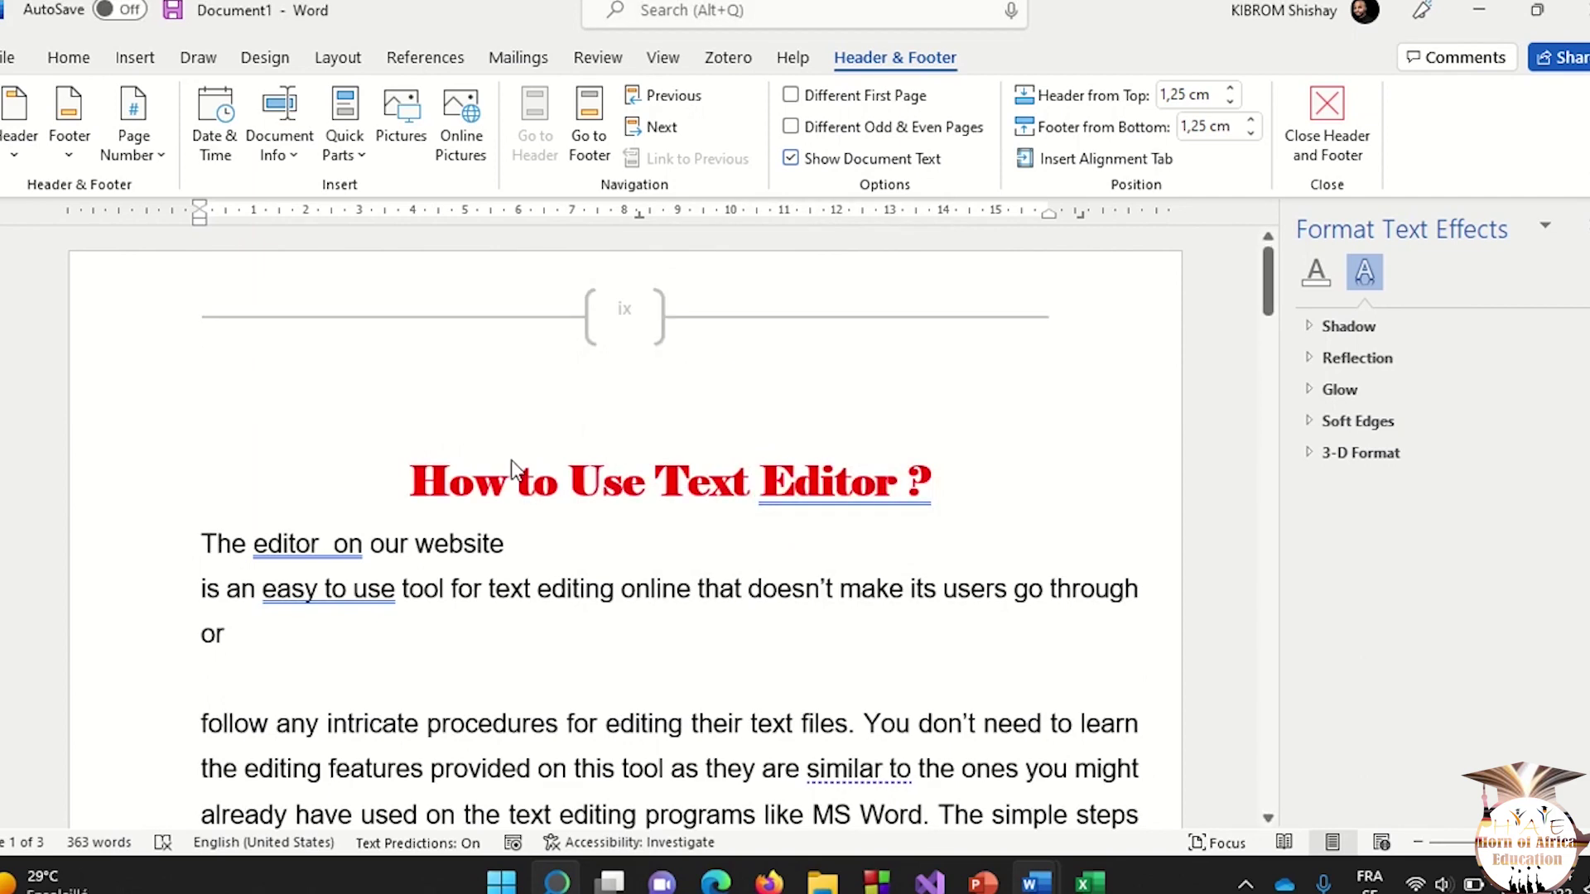
triple_click(510, 476)
click(383, 476)
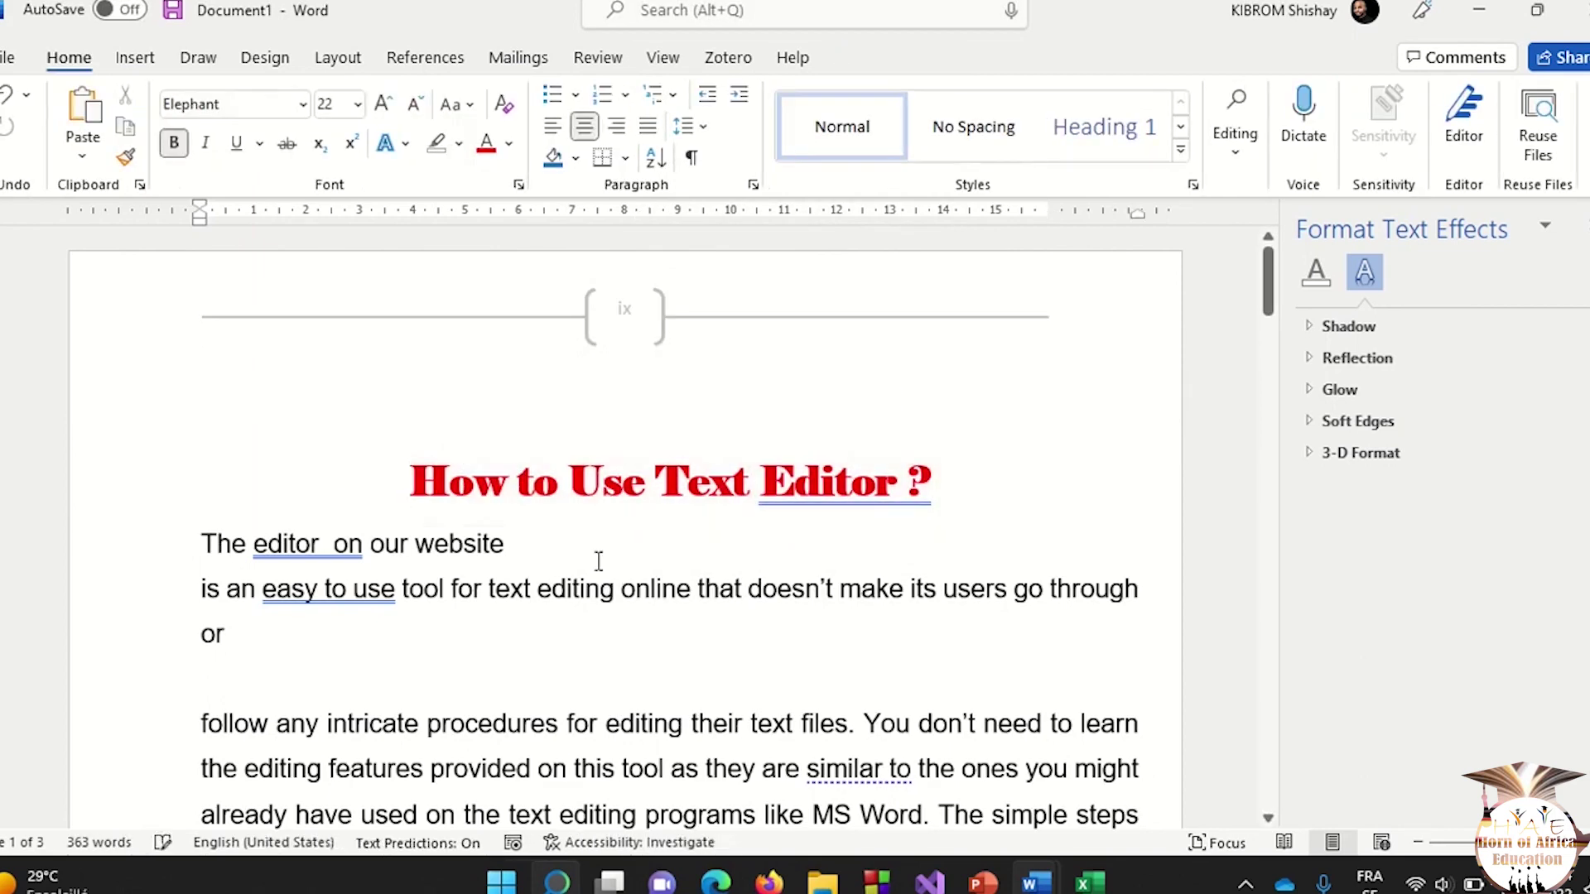
scroll(414, 502, down, 1)
key(ctrl+z)
key(ctrl+z)
key(ctrl+z)
key(ctrl+z)
key(ctrl+z)
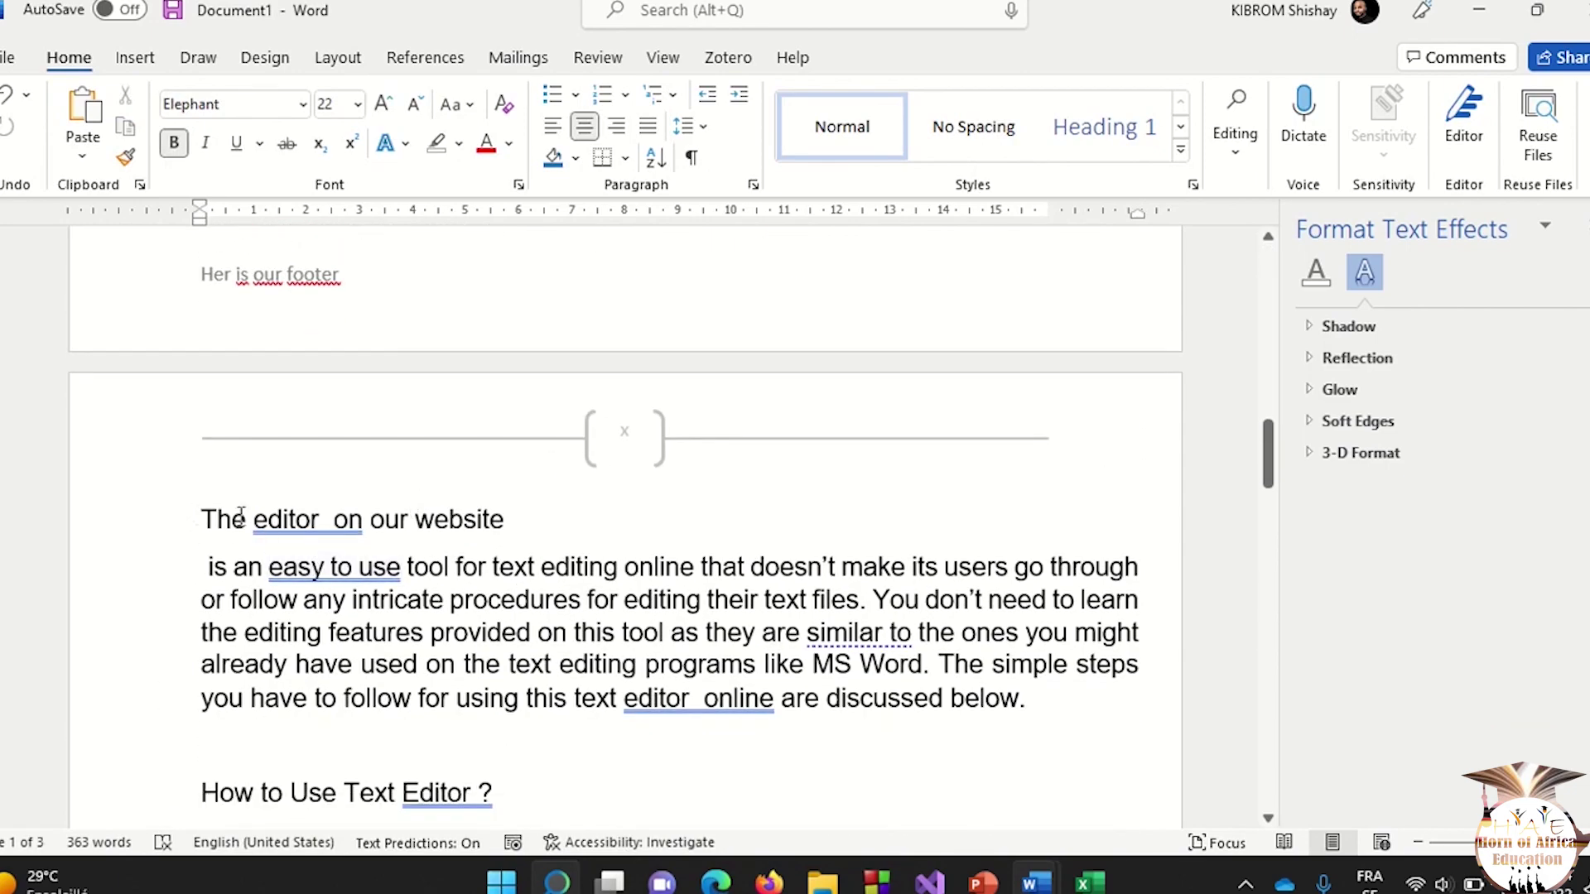
drag(201, 519, 524, 522)
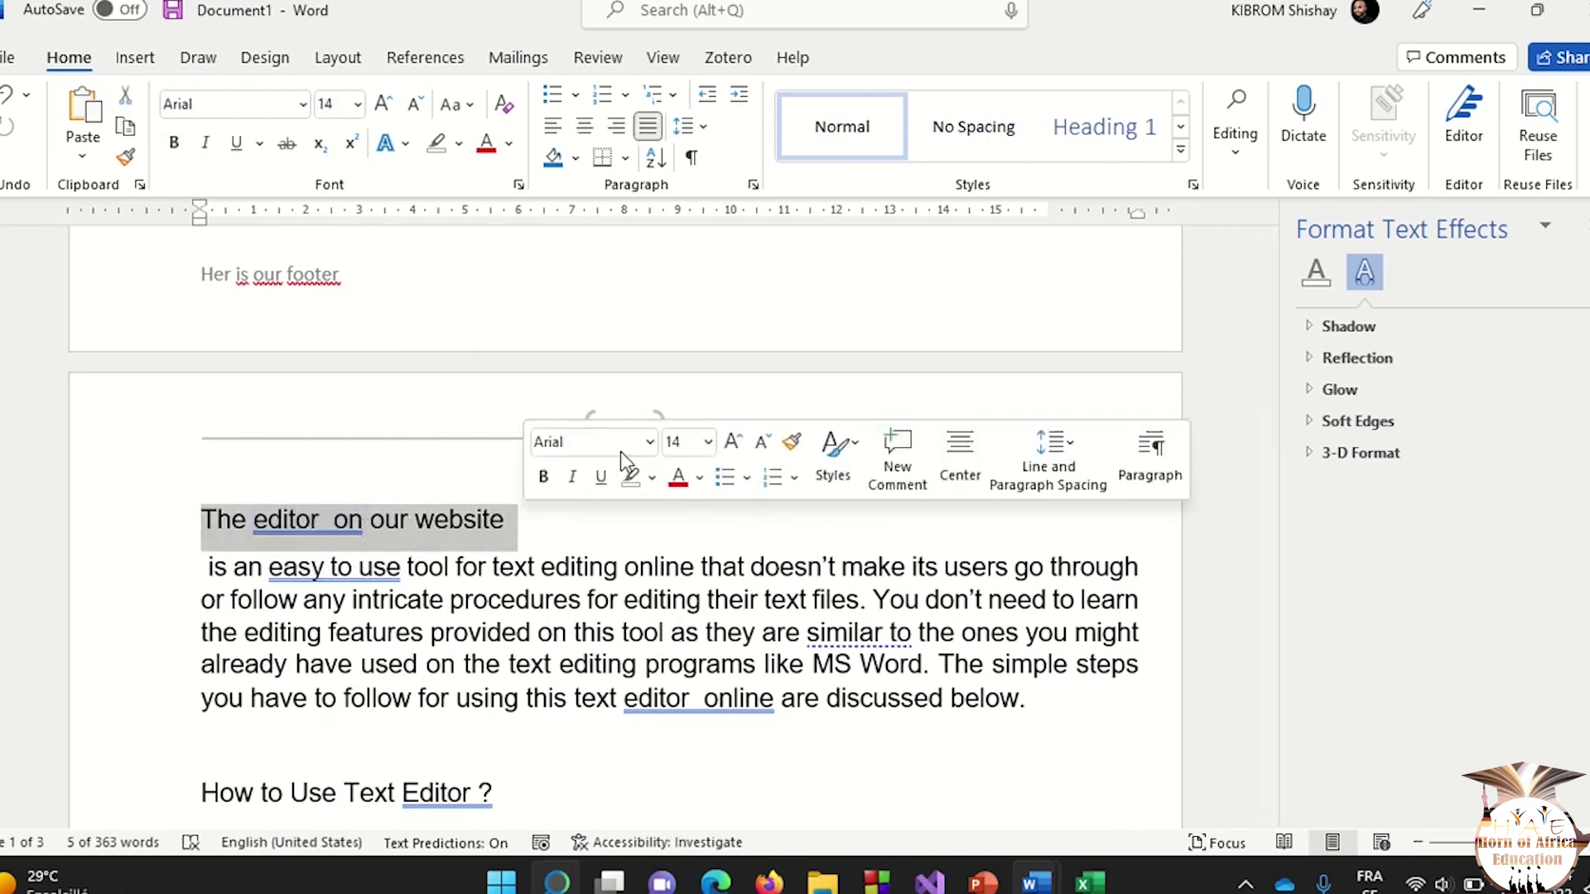
click(349, 473)
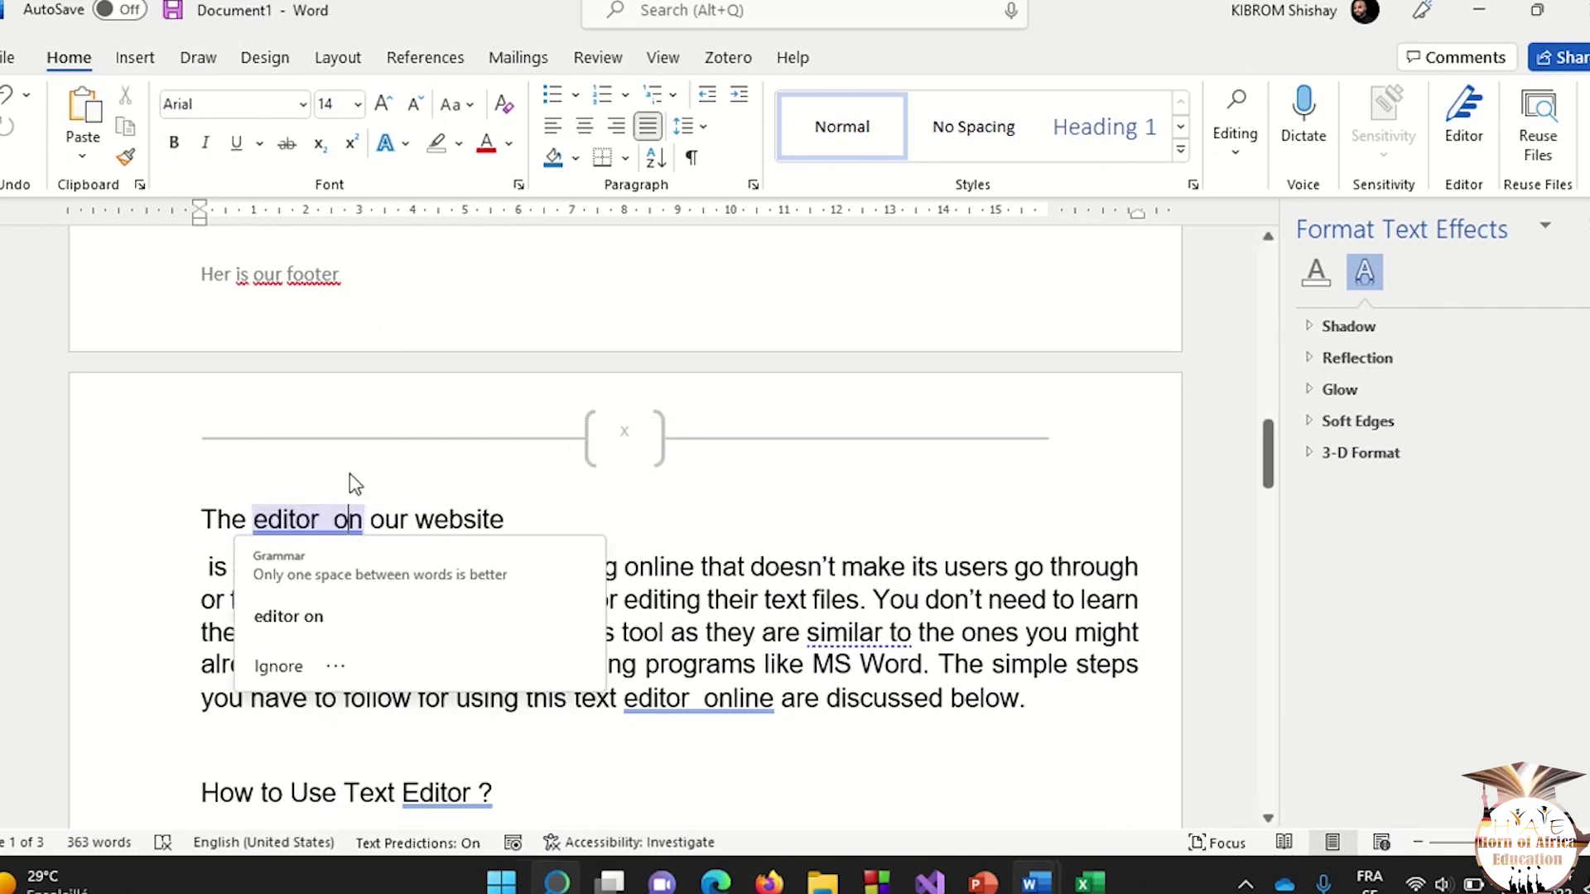
Push the line "The editor on our website" down the second page with empty paragraphs and remove them again.
click(199, 519)
key(Return)
key(Return)
key(Return)
key(Return)
key(BackSpace)
key(BackSpace)
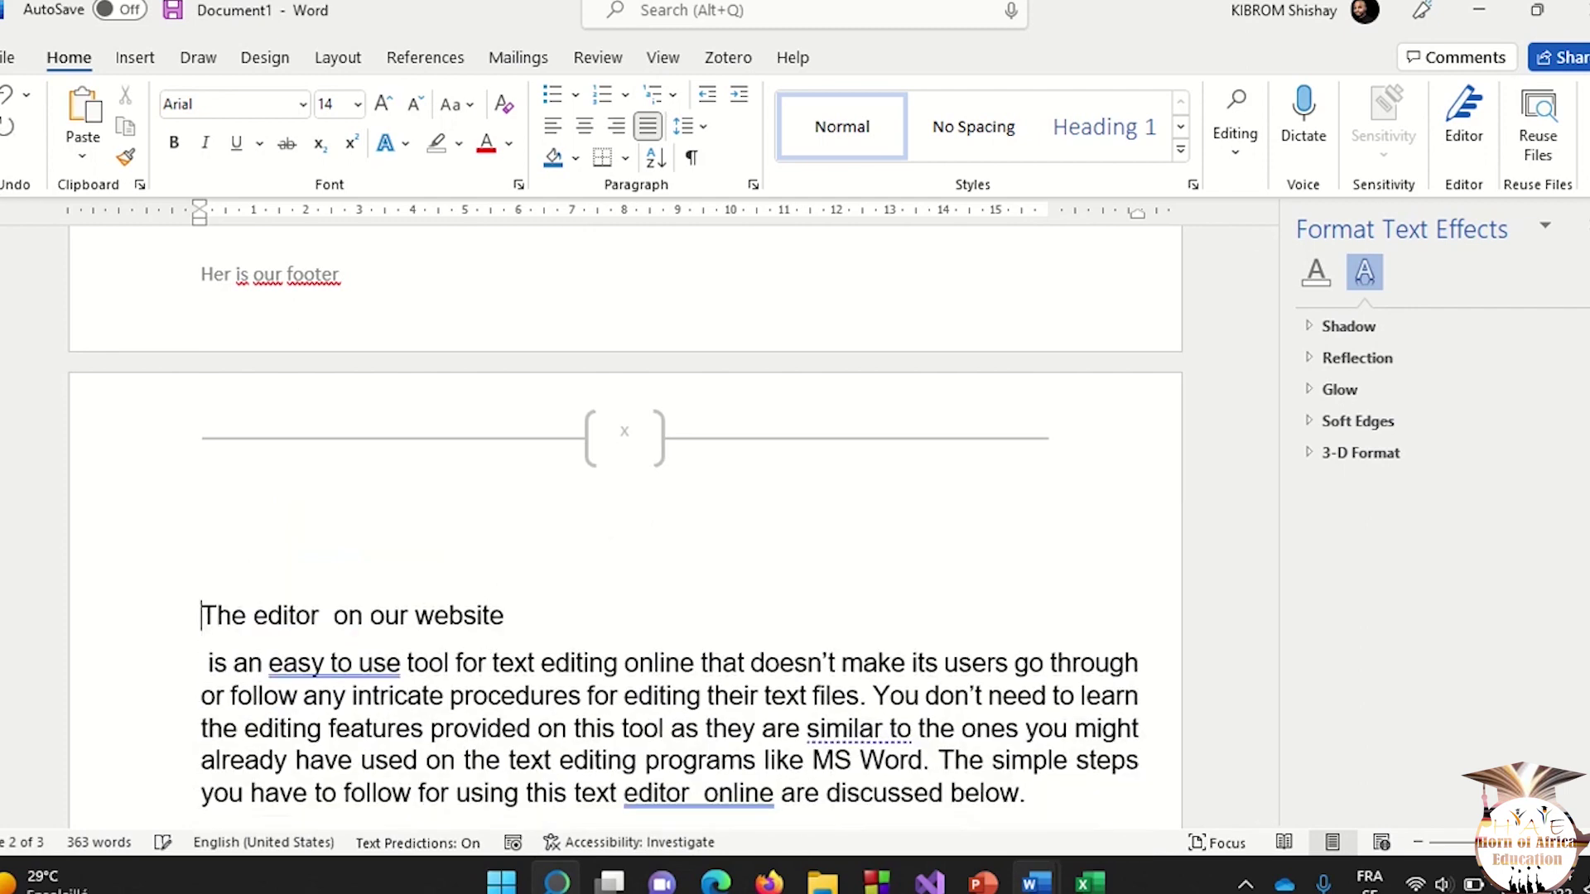
key(BackSpace)
key(BackSpace)
Replace the line "The editor on our website" on the second page with a page break.
drag(514, 528, 157, 489)
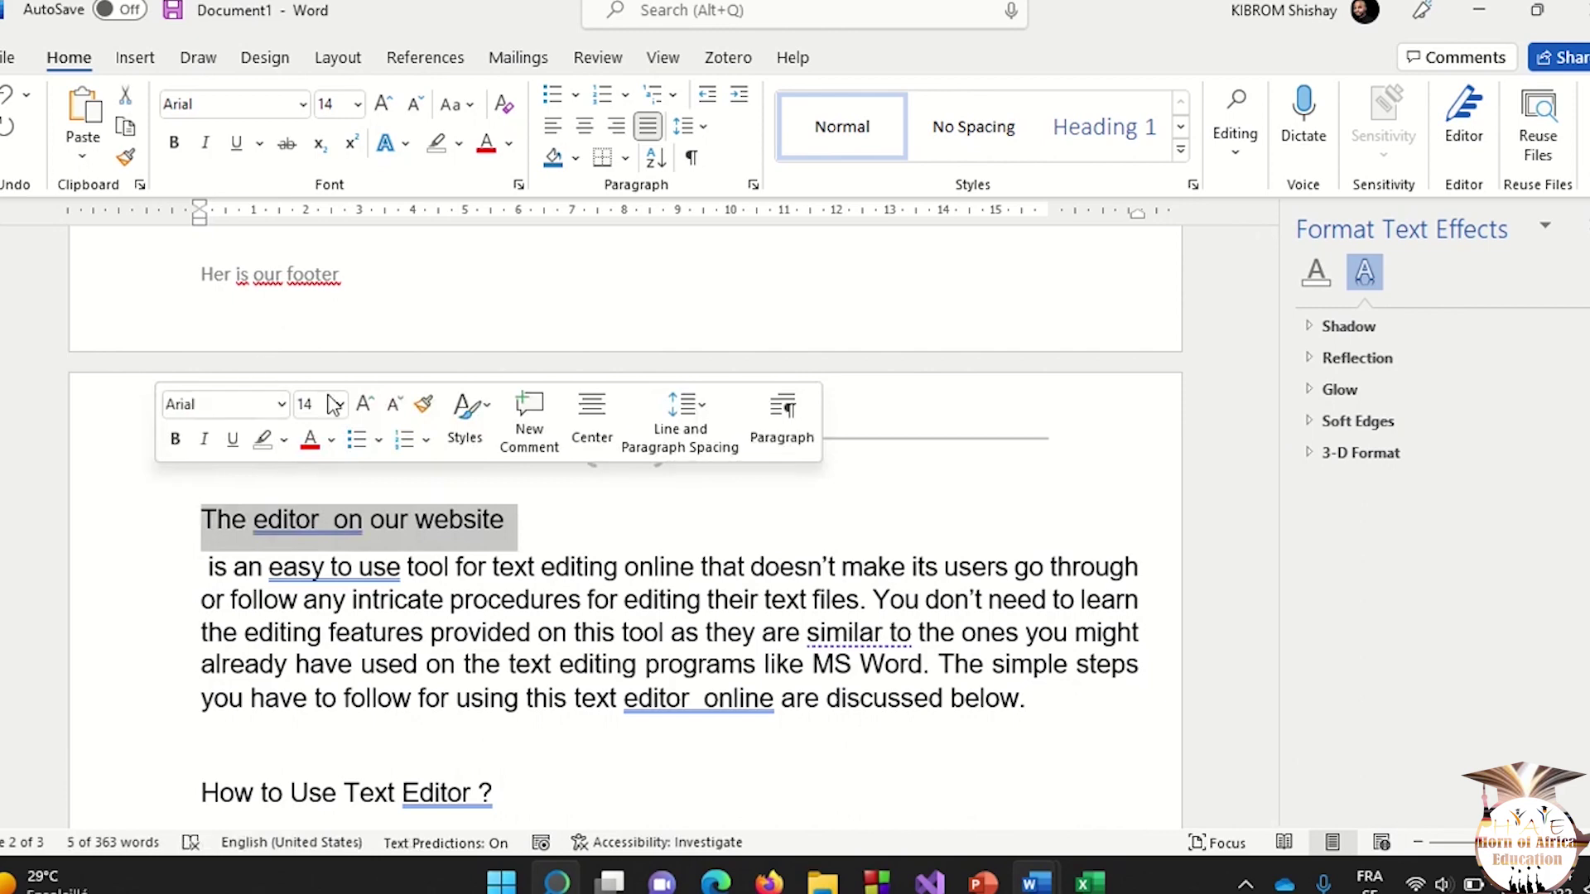
click(337, 58)
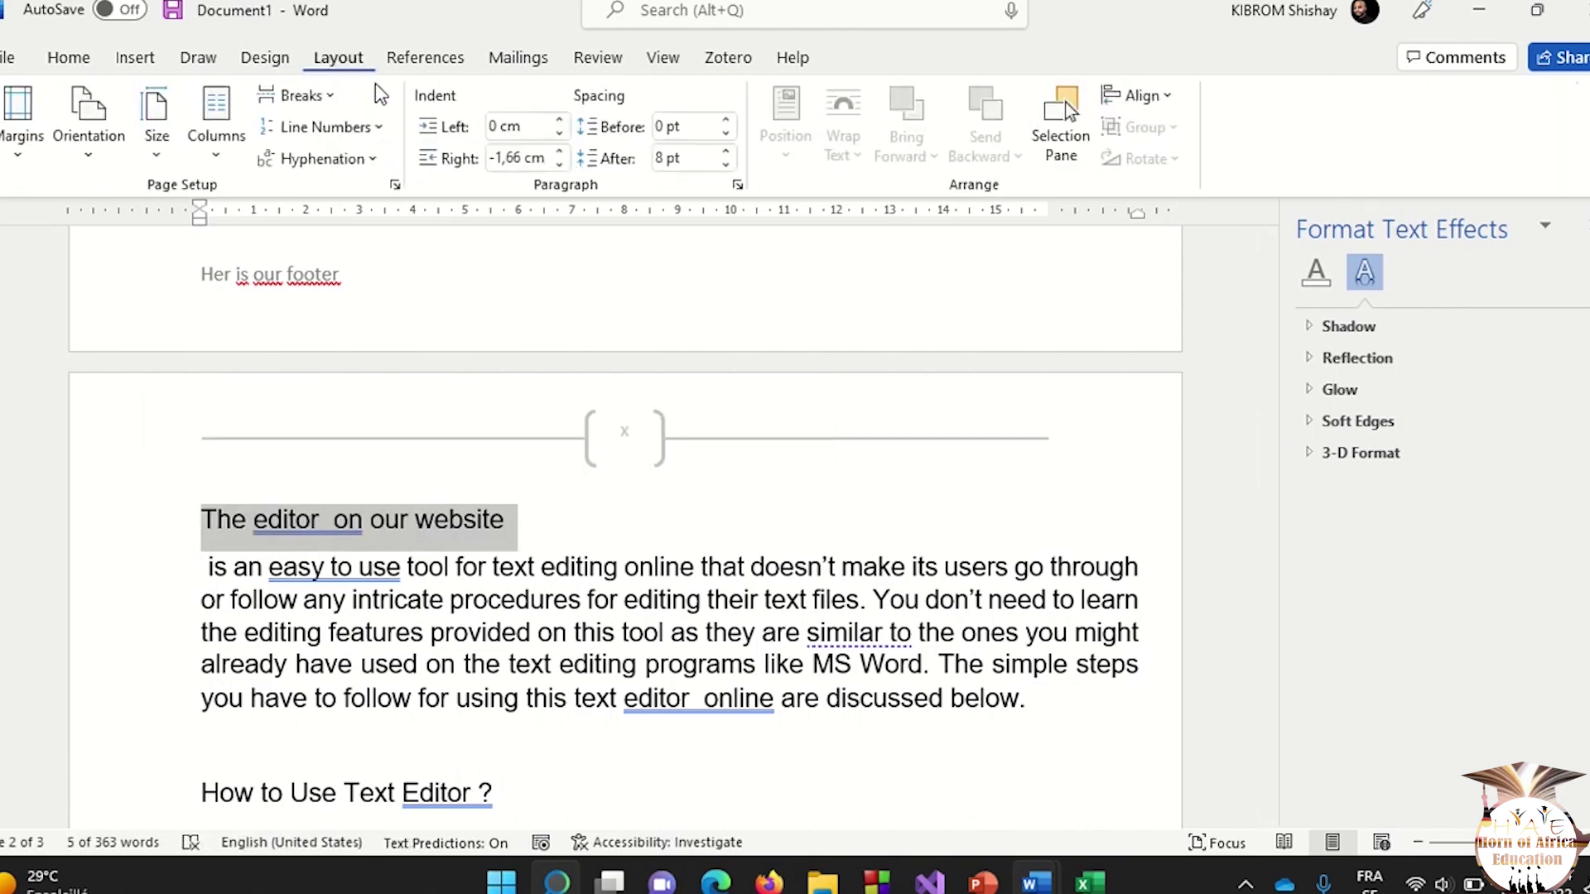
click(325, 99)
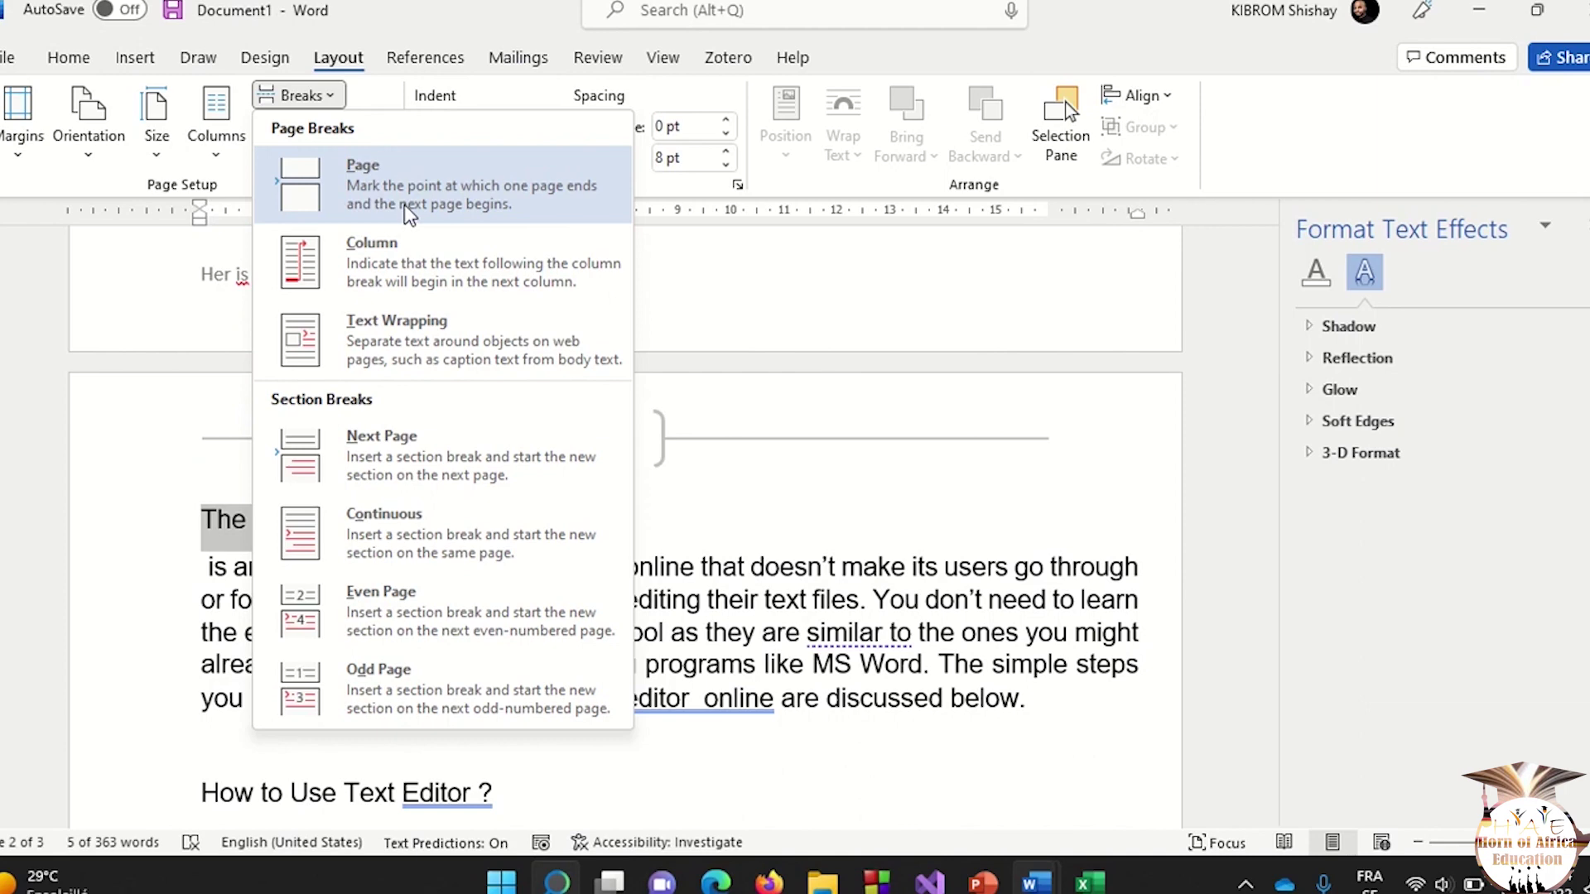
click(362, 164)
scroll(479, 607, down, 1)
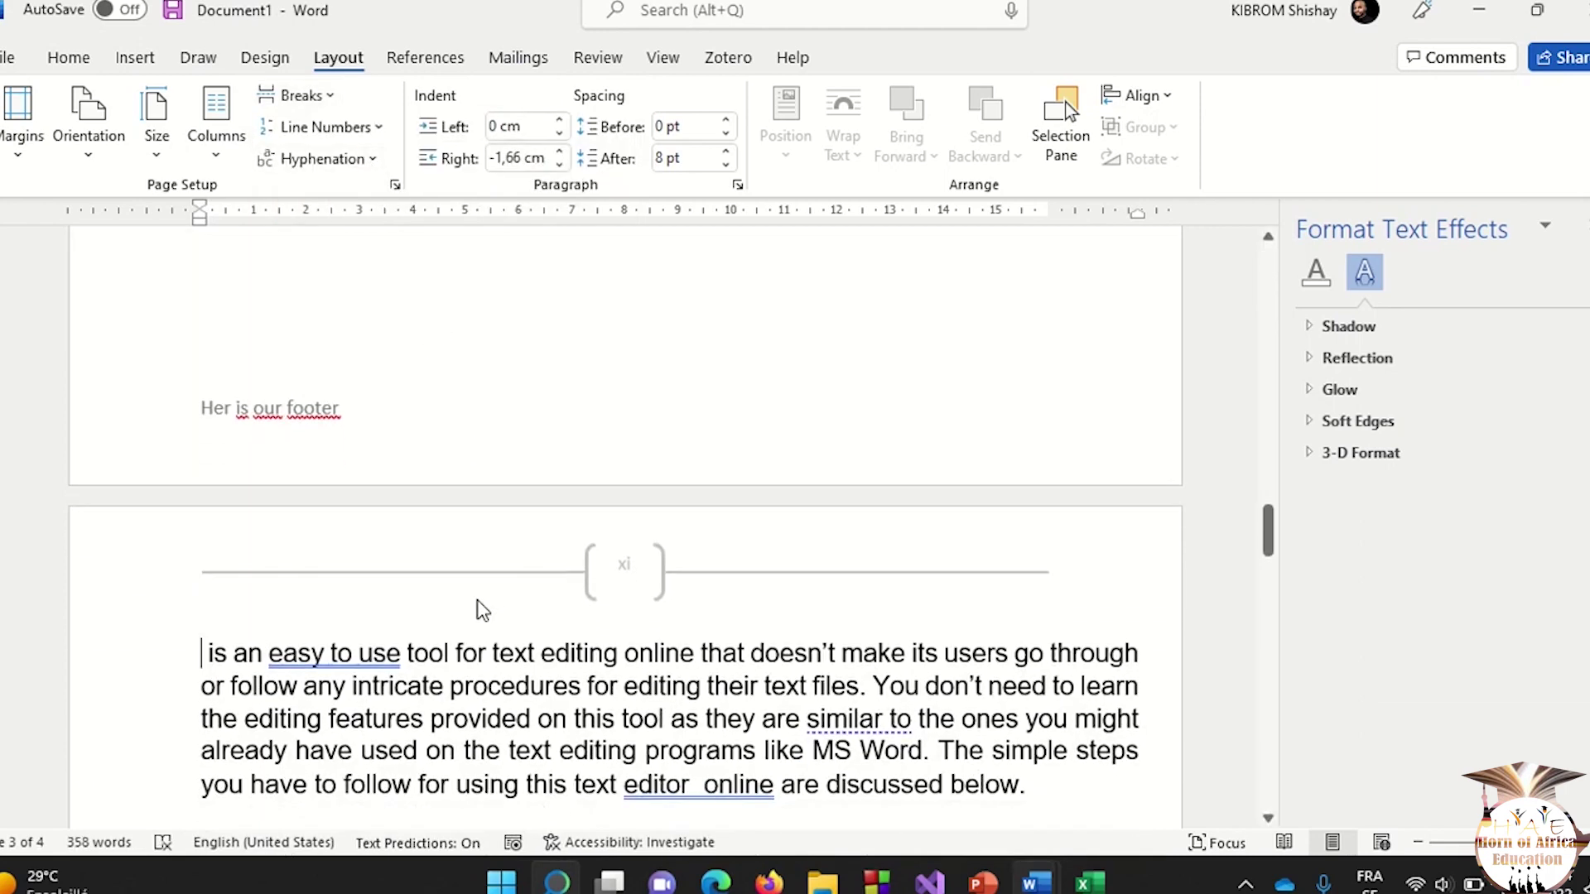
Examine the page numbers in the headers and the text layout across the document's pages.
scroll(613, 602, down, 10)
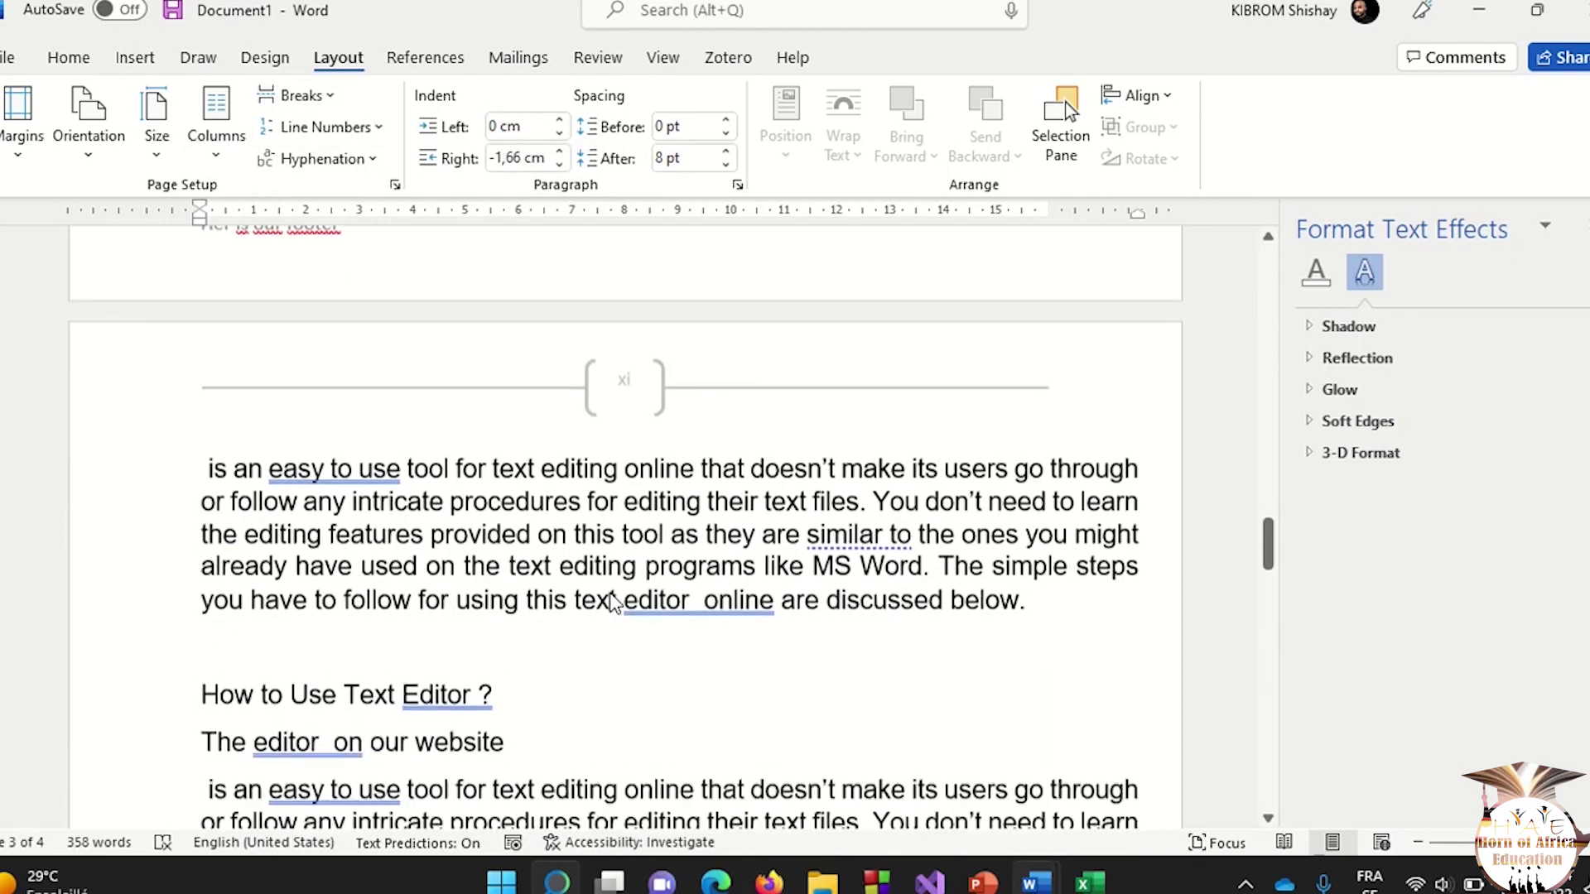
scroll(612, 593, down, 5)
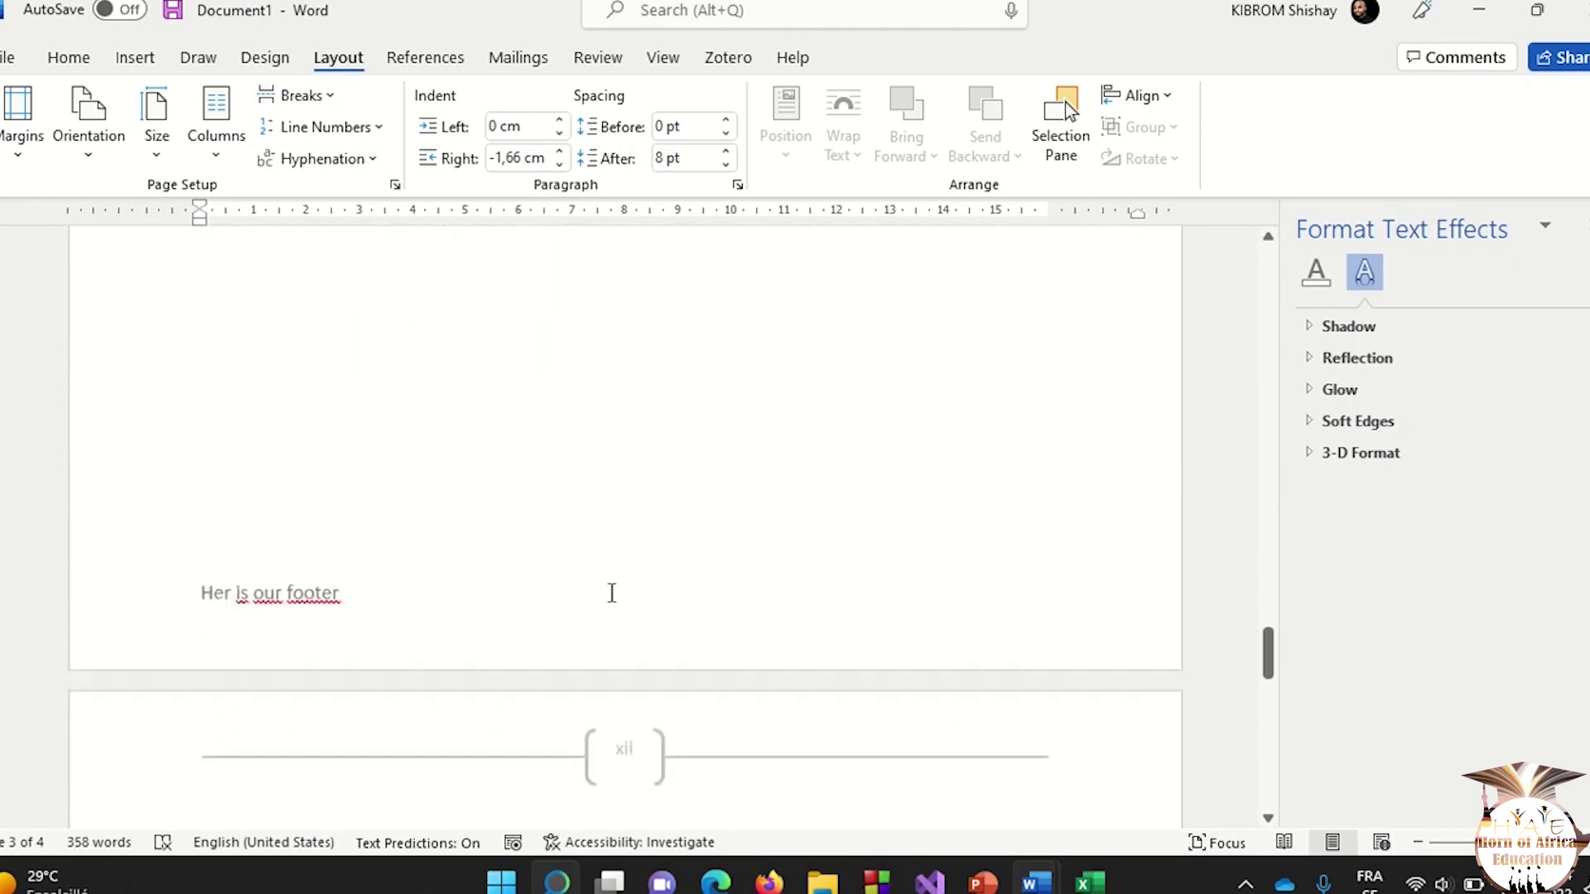
scroll(611, 593, up, 15)
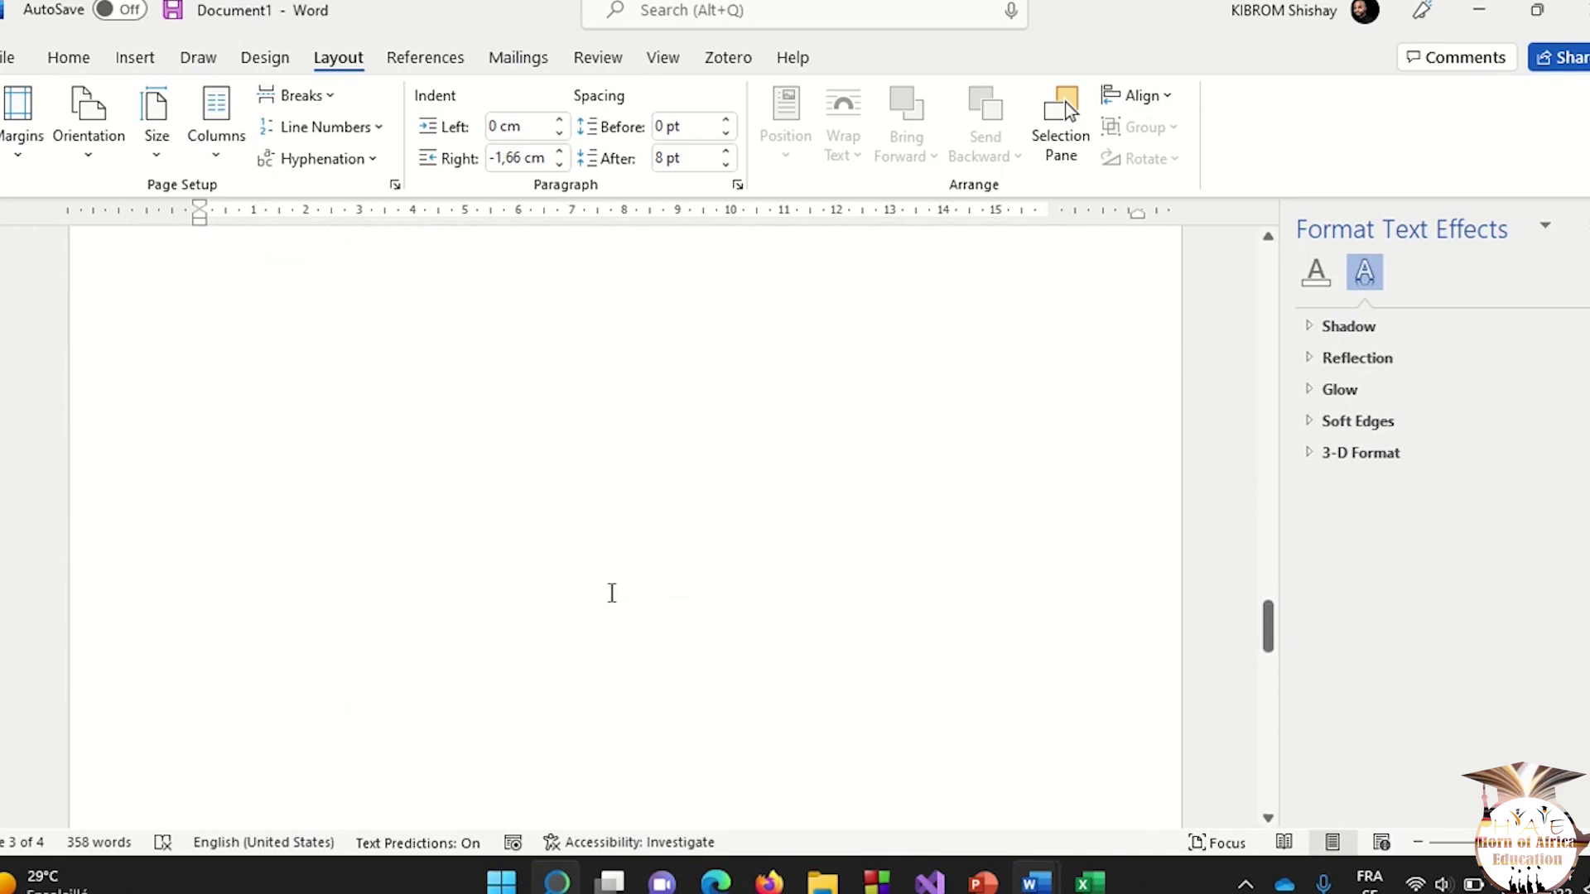
scroll(612, 593, up, 3)
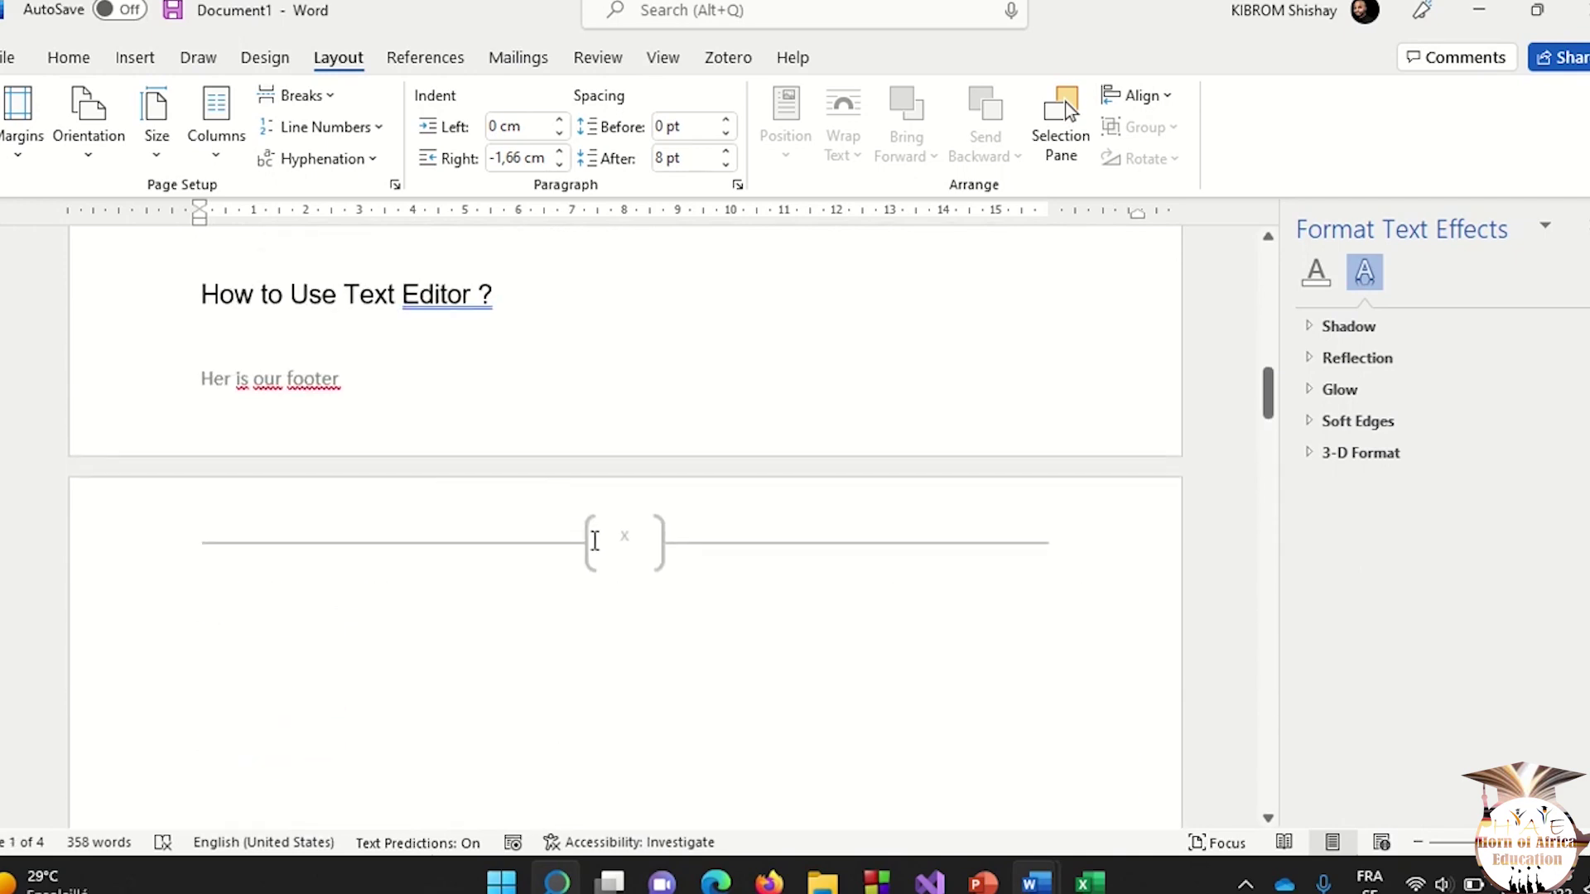
scroll(594, 540, up, 10)
scroll(594, 540, down, 10)
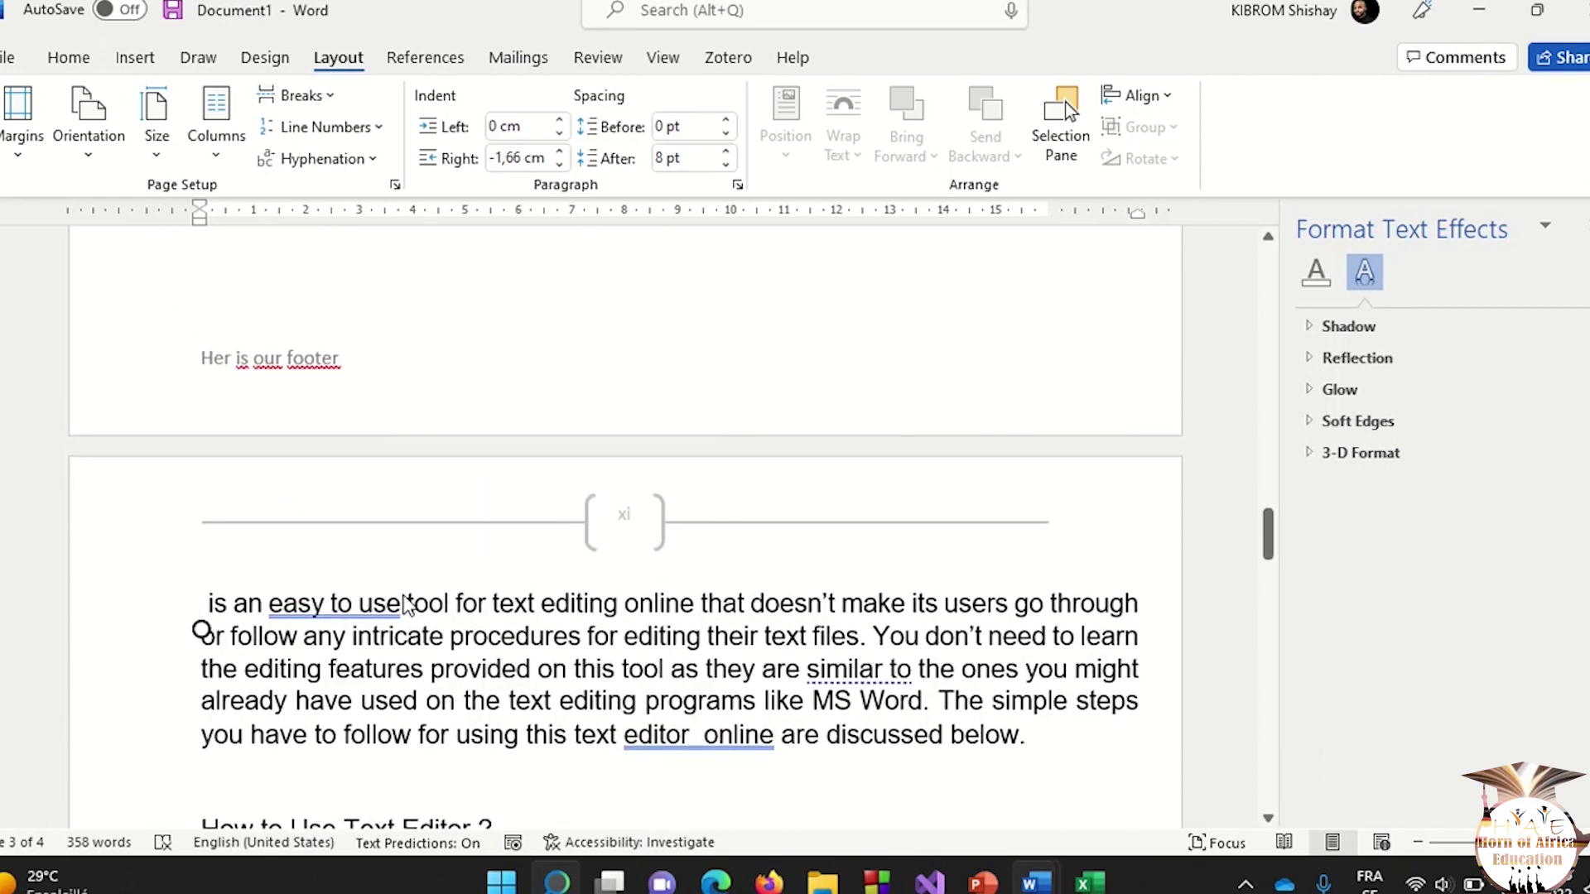
key(BackSpace)
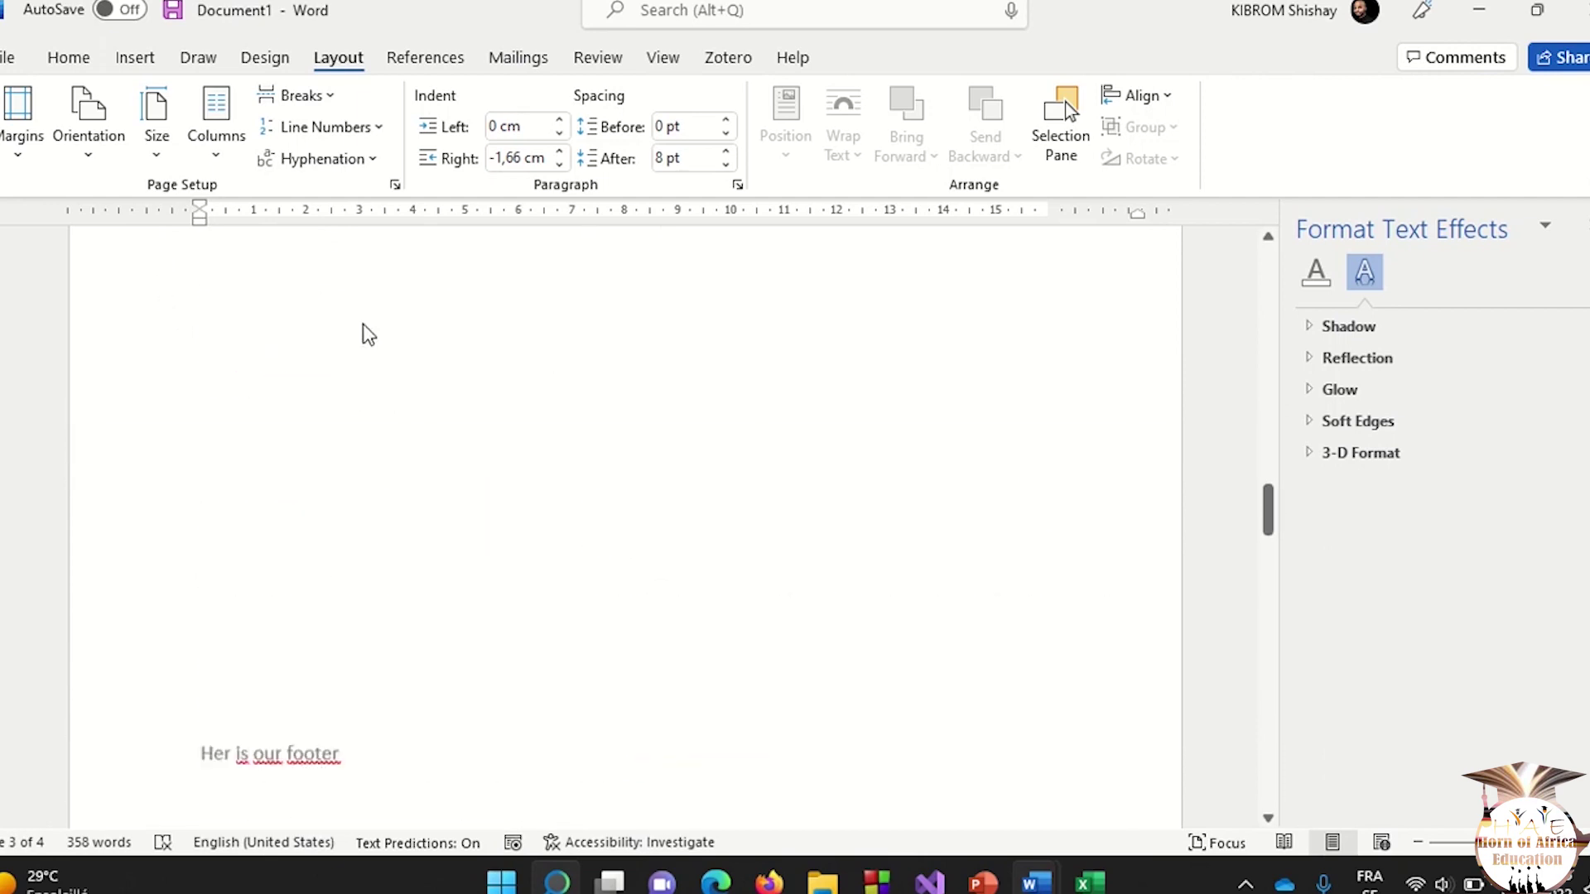
drag(353, 327, 253, 305)
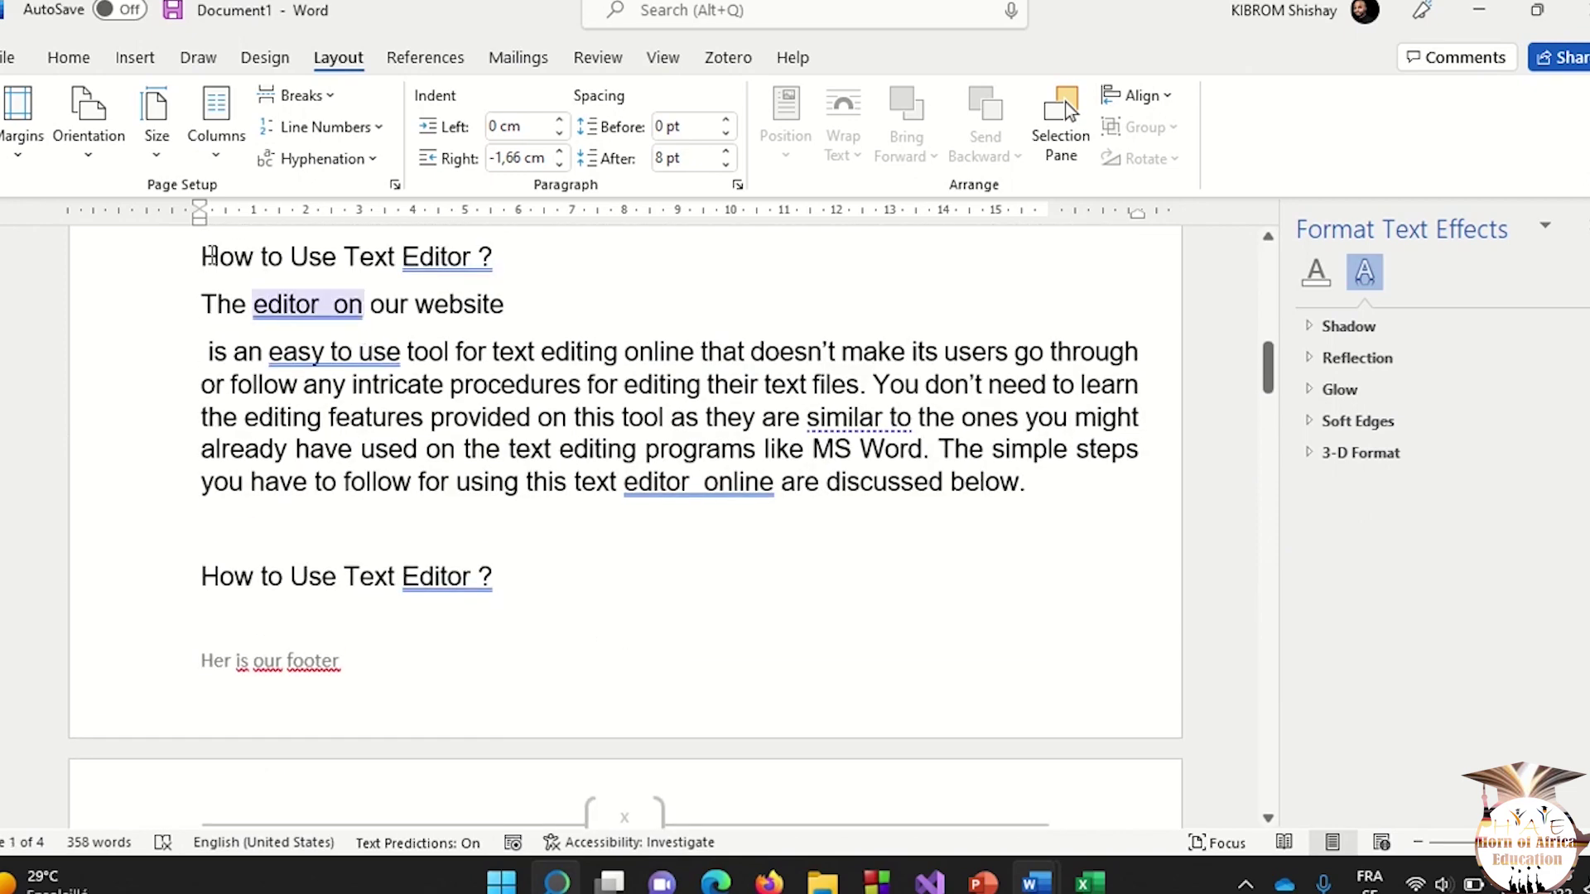
Push the line "How to Use Text Editor ?" above "The editor on our website" onto the second page with empty paragraphs.
click(199, 253)
key(Return)
key(Return)
key(Return)
key(Return)
key(Return)
key(Return)
key(Return)
key(Return)
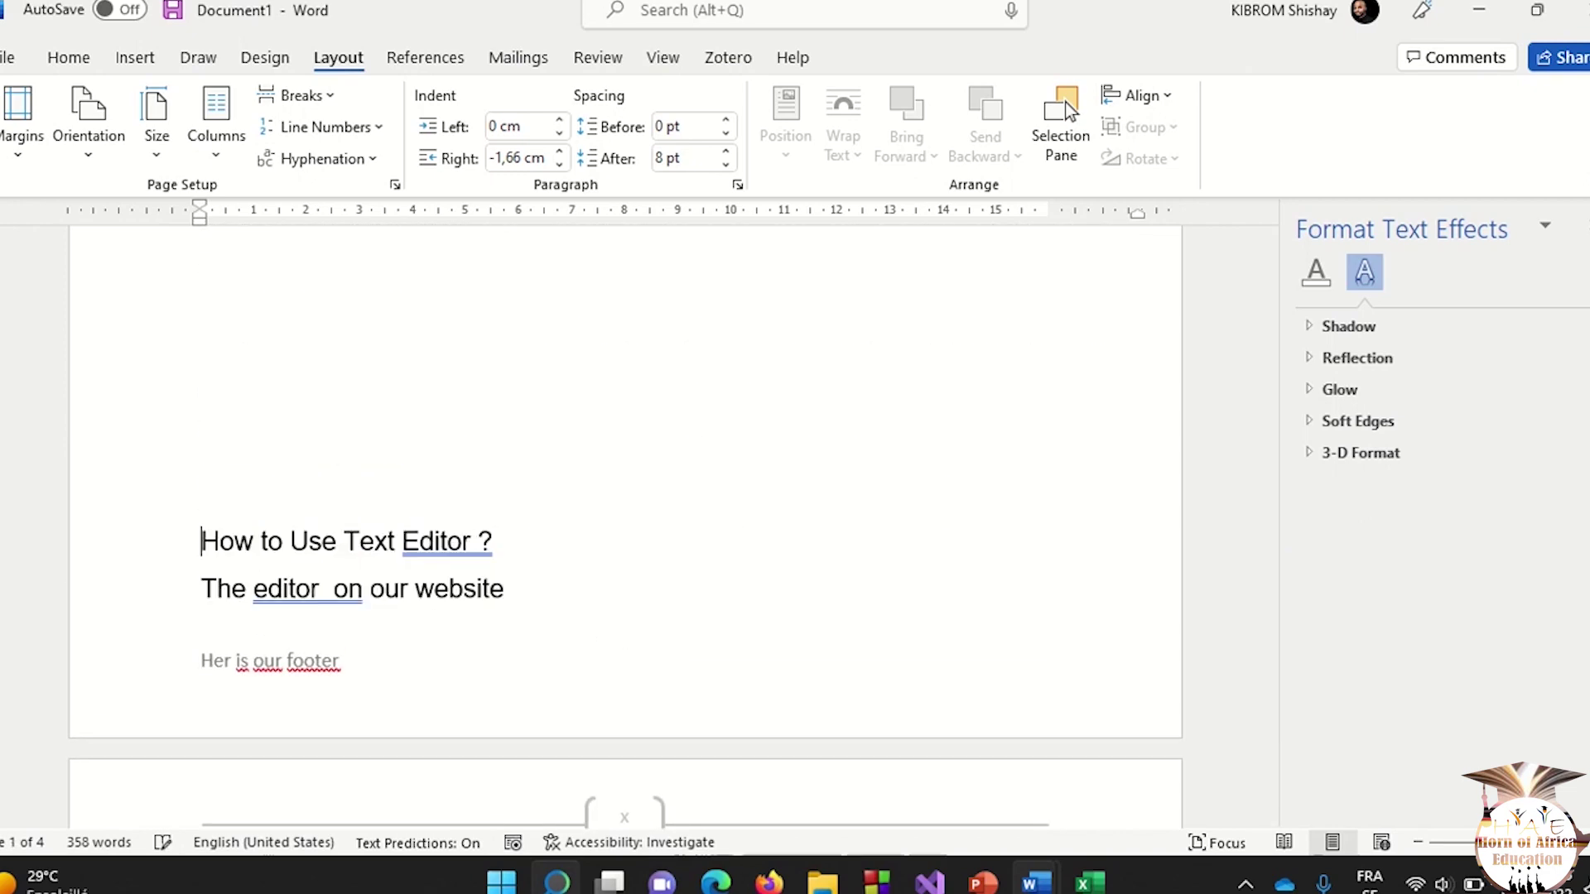
key(Return)
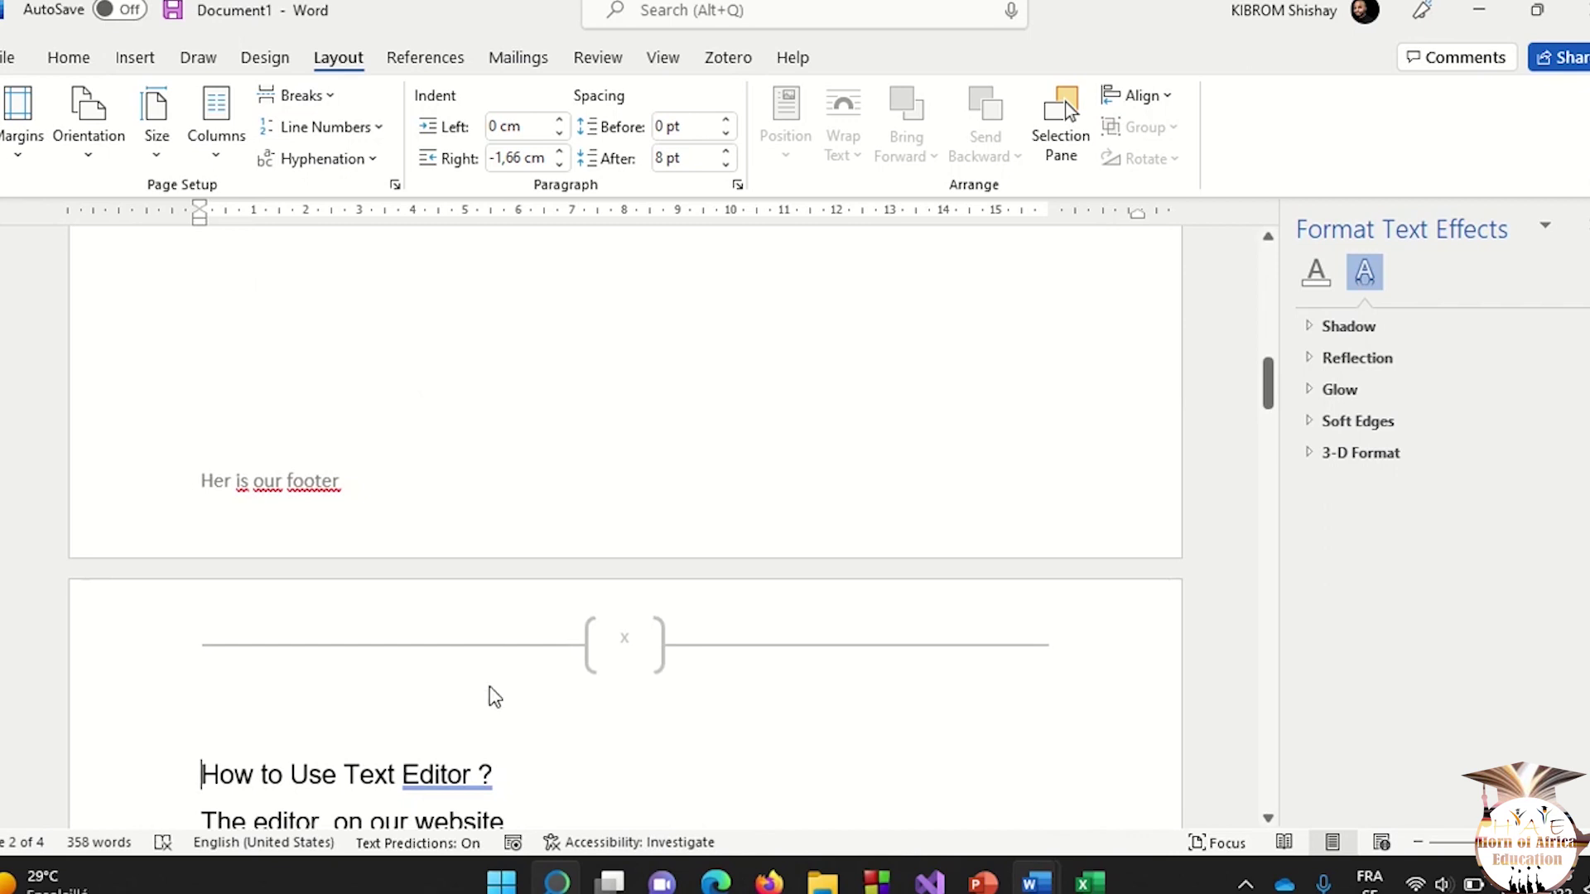
Insert a Next Page section break before the line "How to Use Text Editor ?" on the second page.
drag(503, 772, 280, 717)
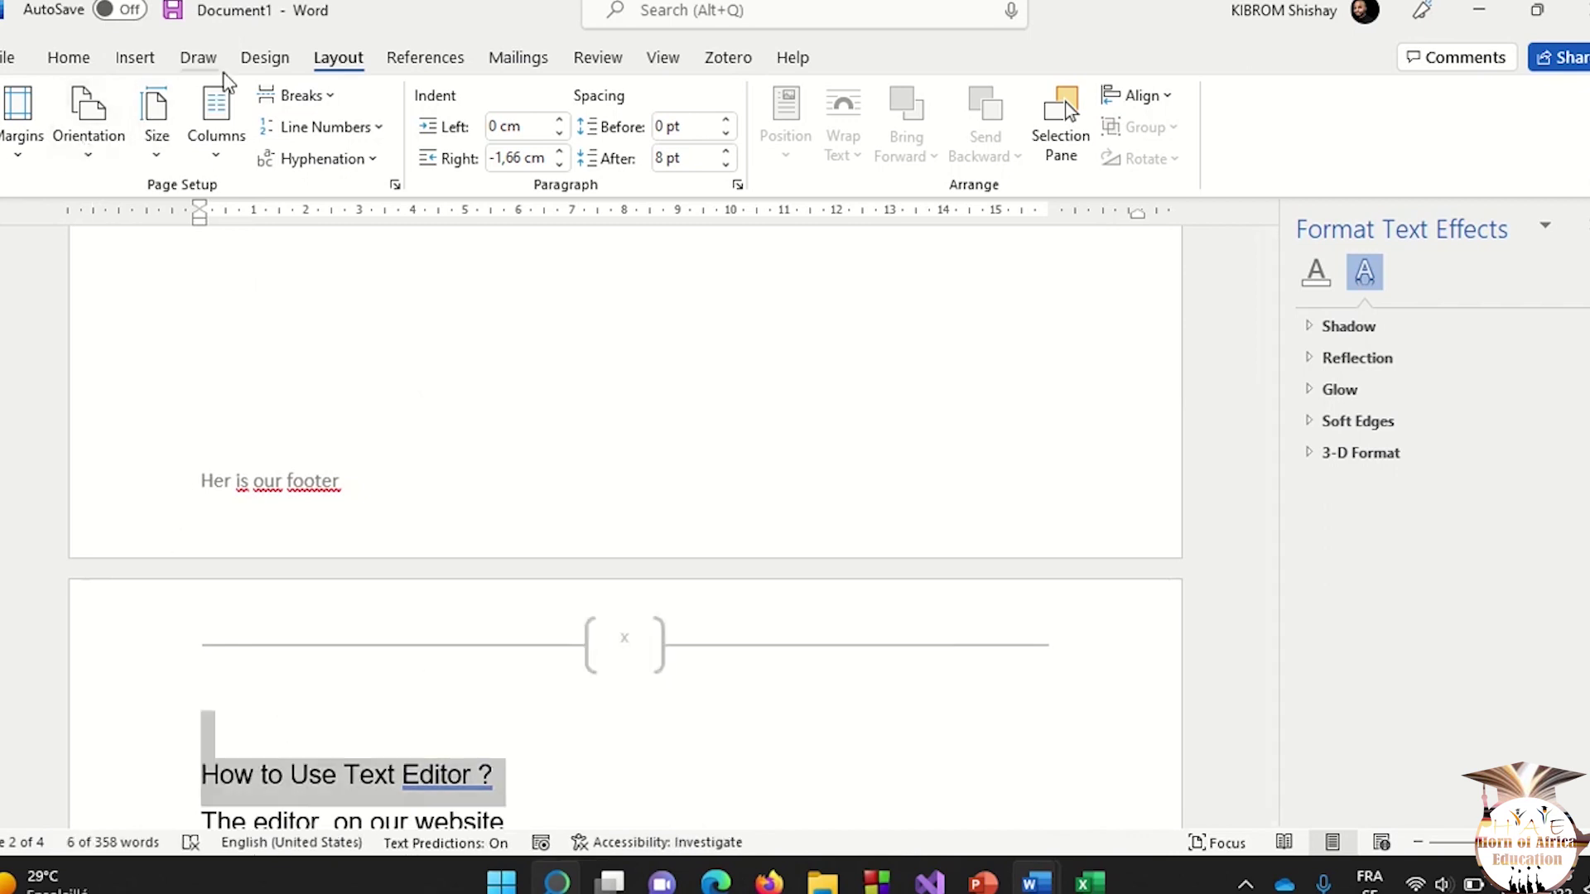
click(328, 96)
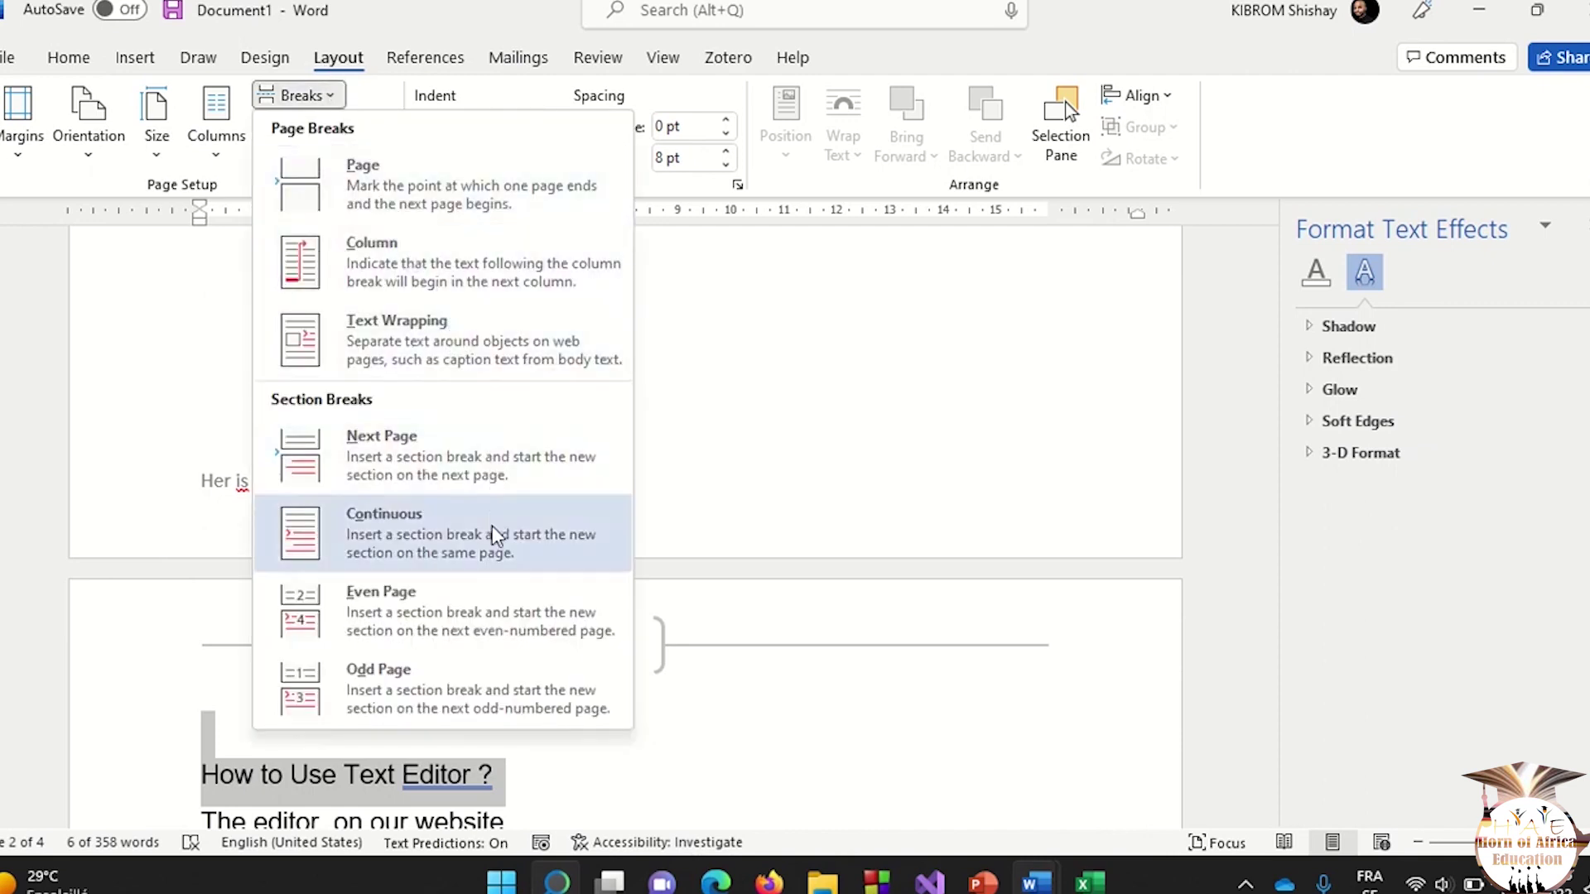
click(452, 450)
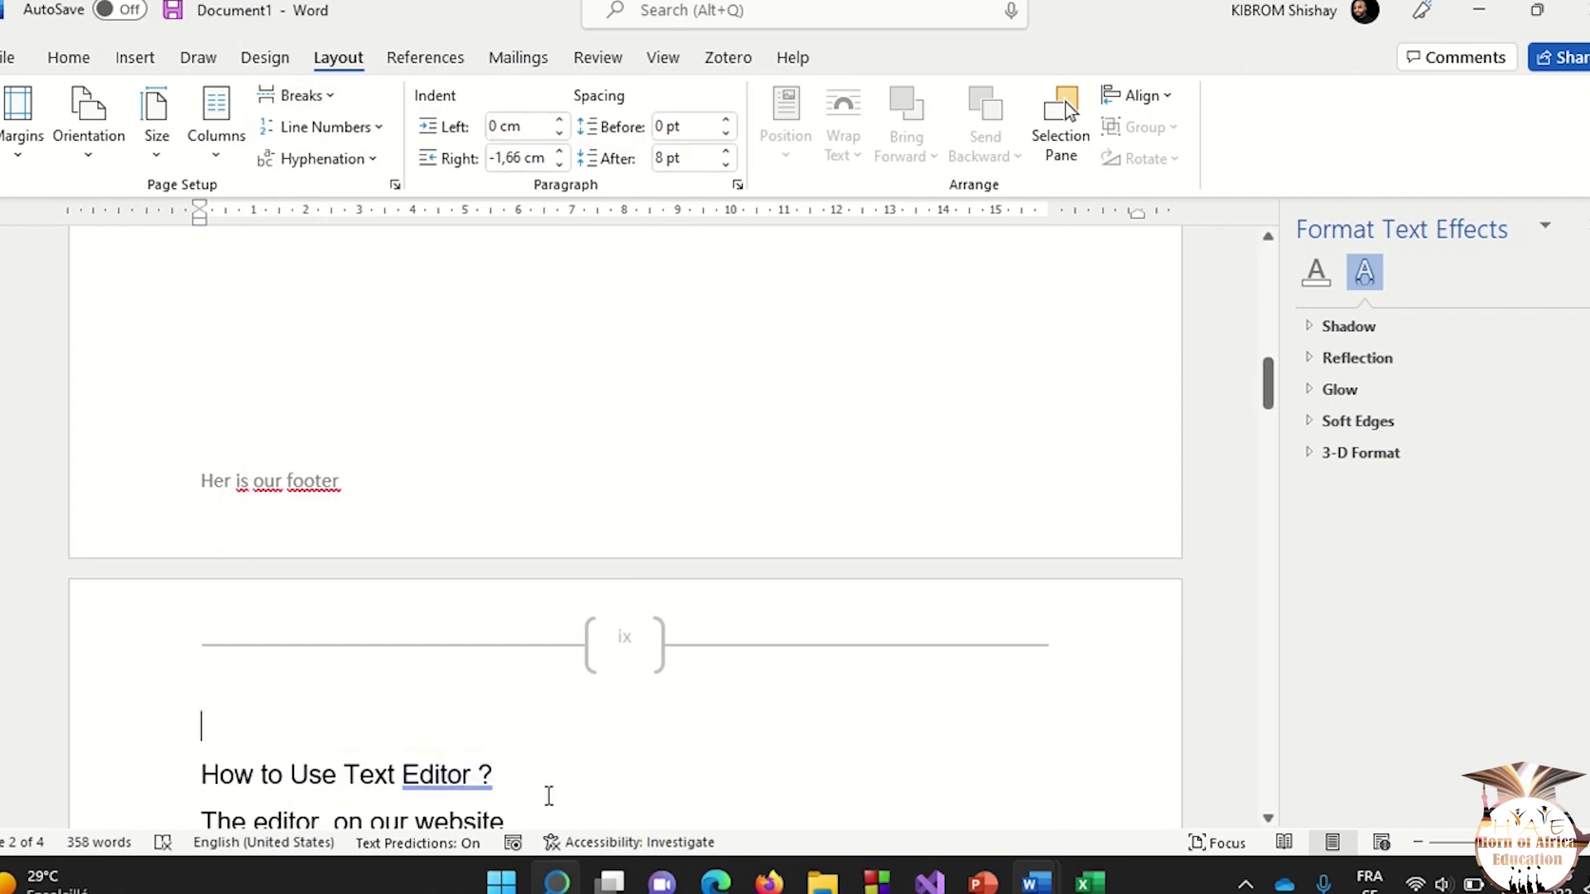
scroll(568, 451, down, 3)
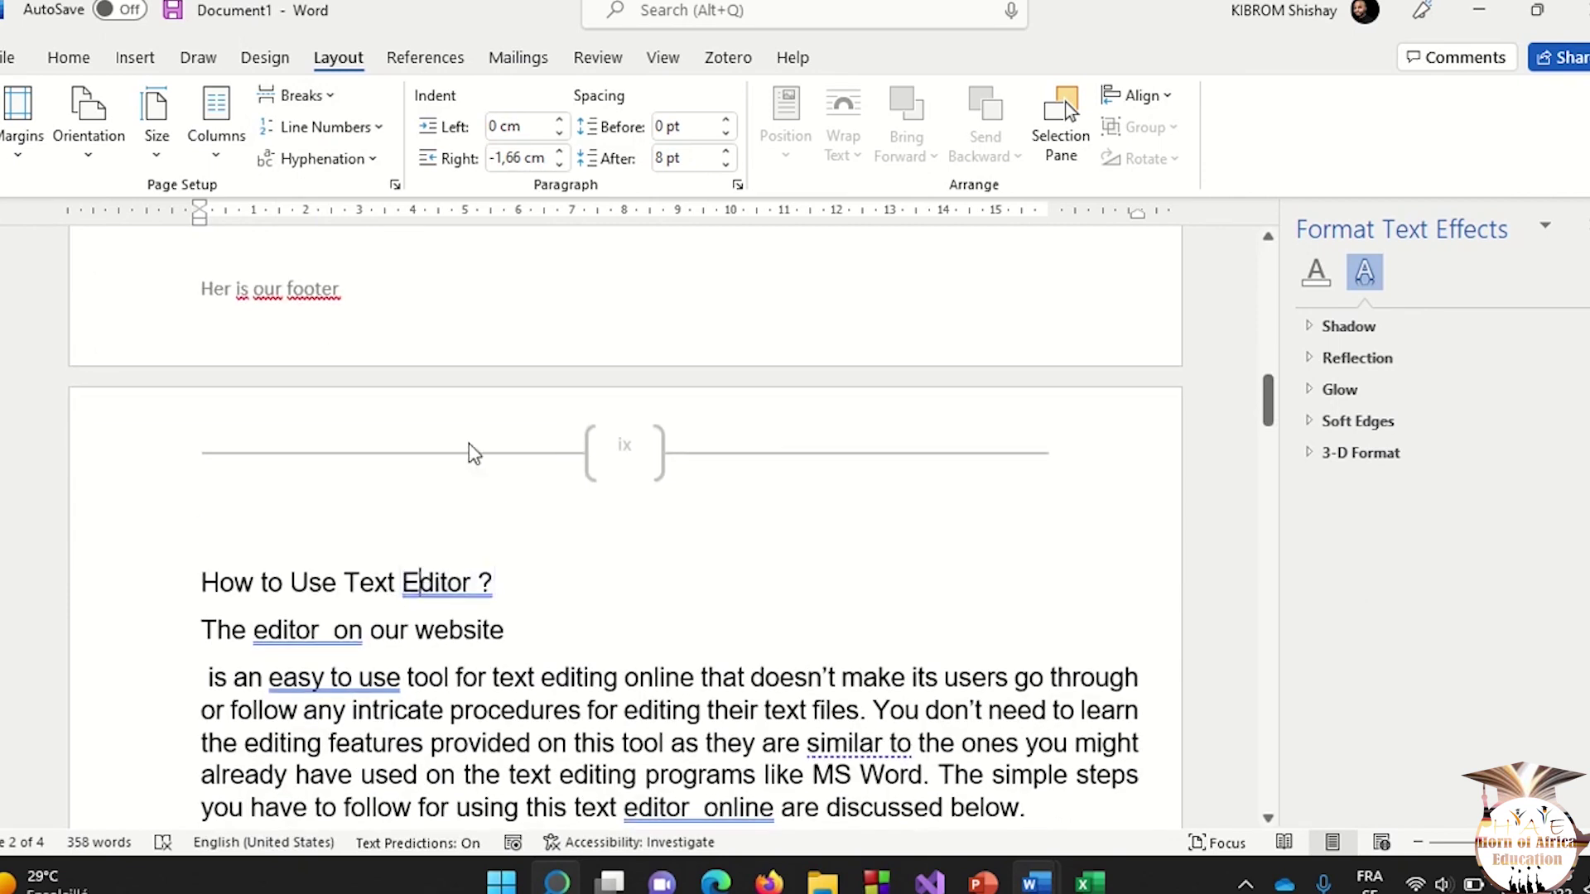
Change the page number format of the Section 2 header to 1, 2, 3, … and return to the body text.
double_click(461, 399)
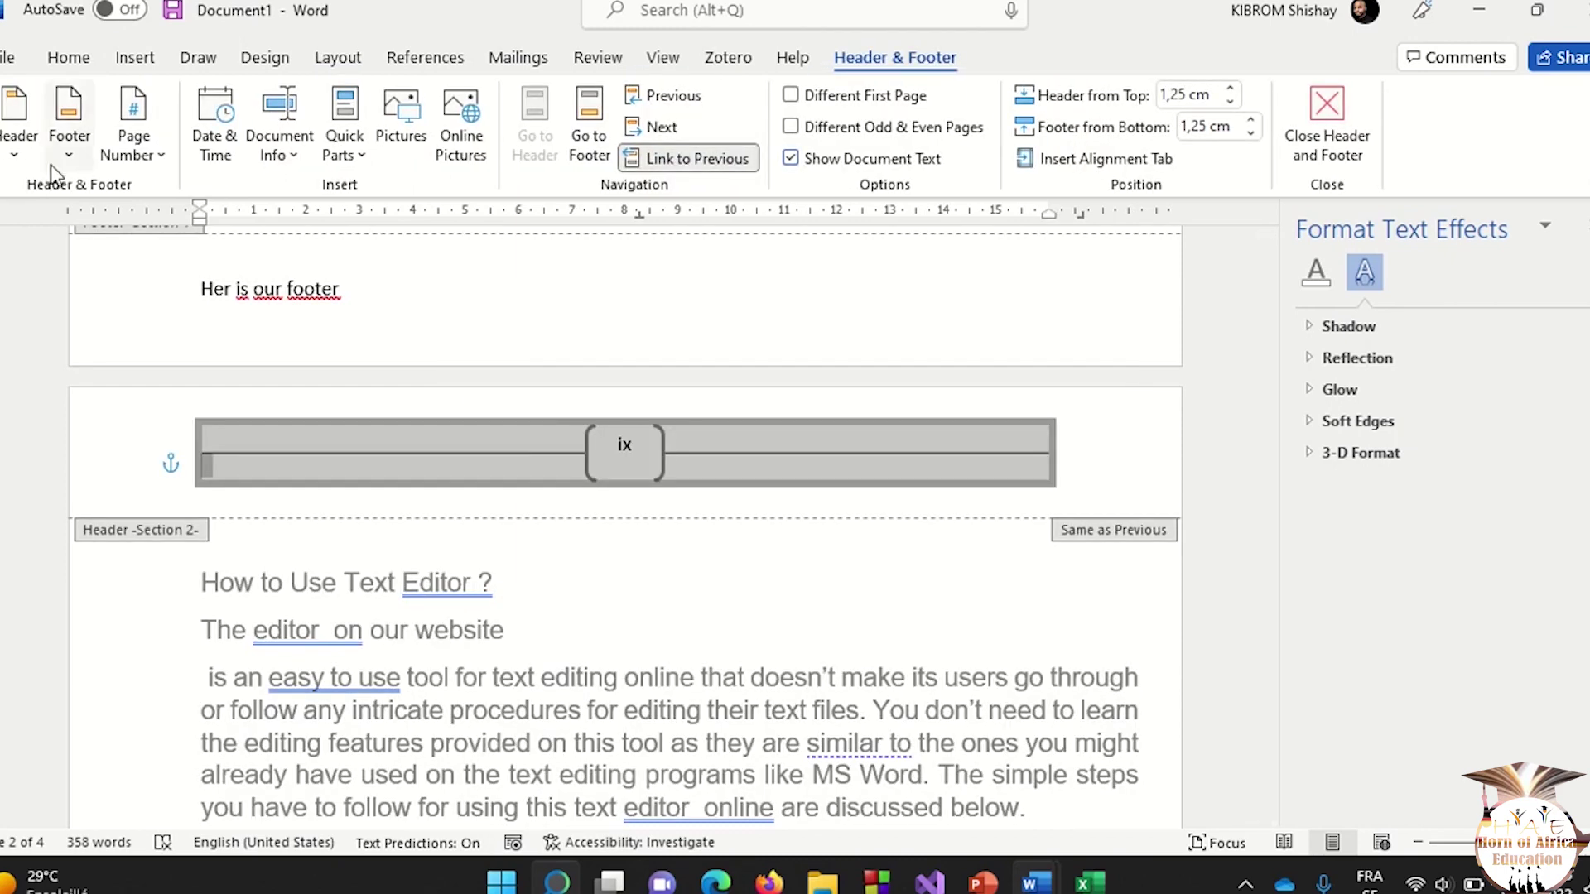
click(161, 156)
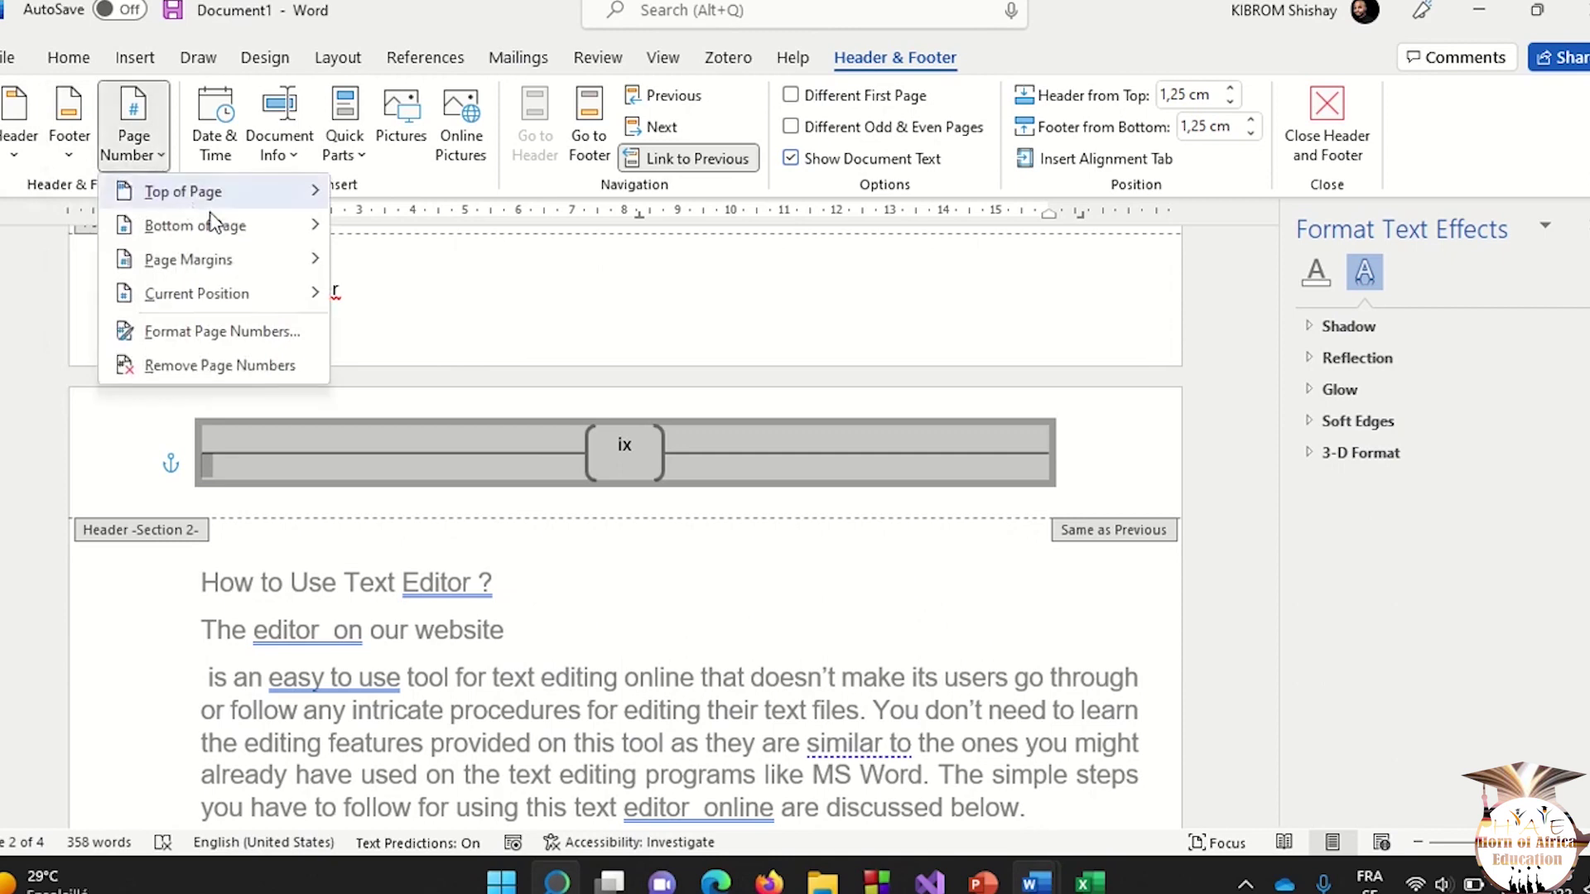
click(245, 332)
click(932, 288)
click(933, 287)
click(932, 288)
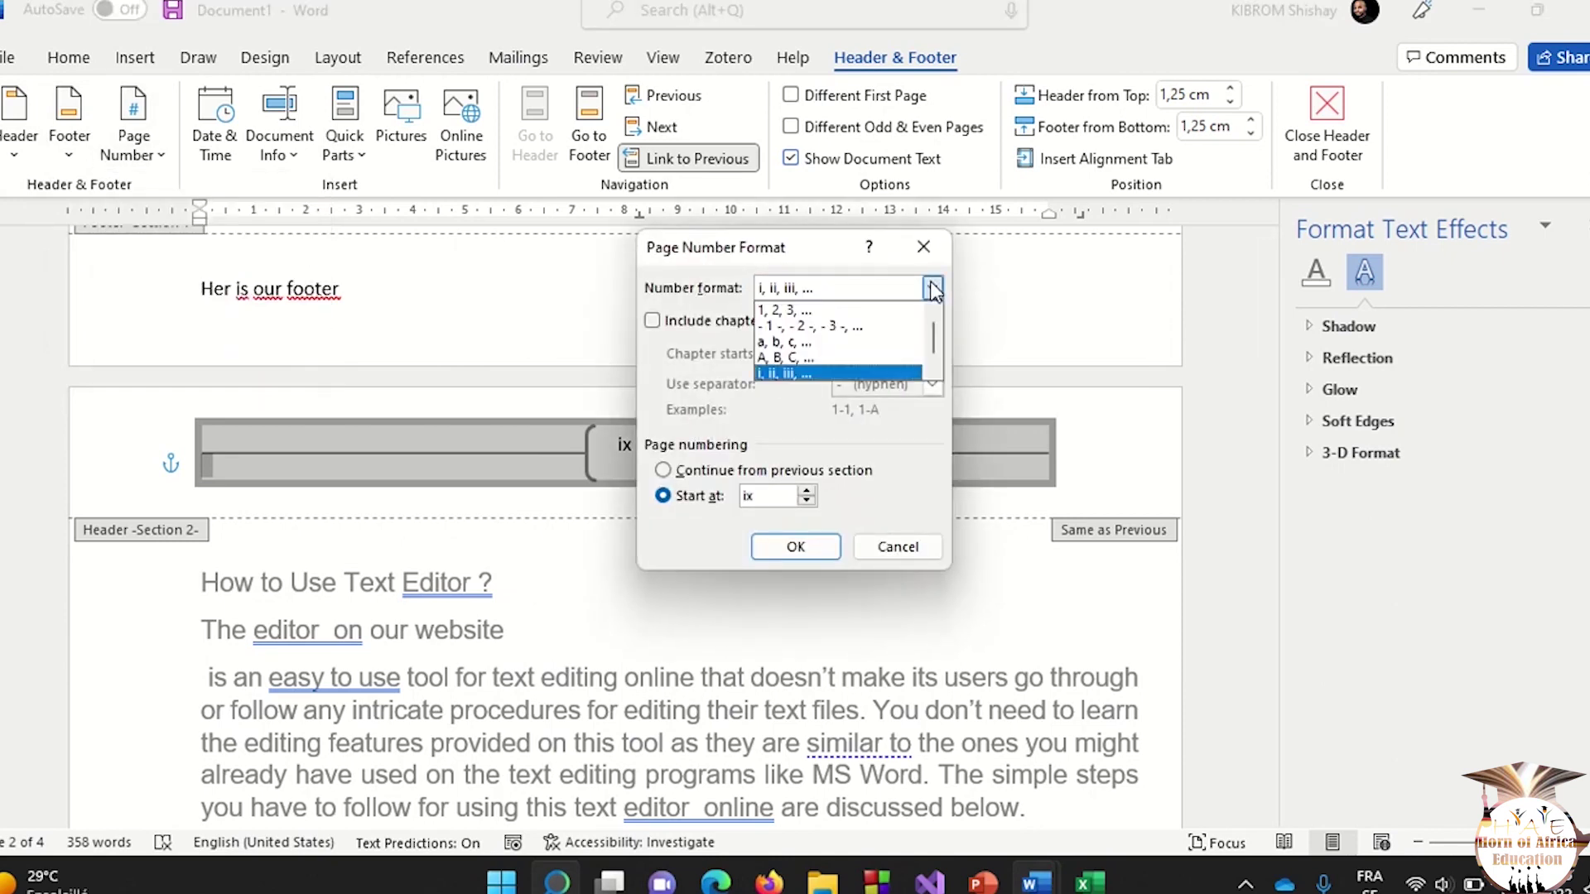
click(852, 312)
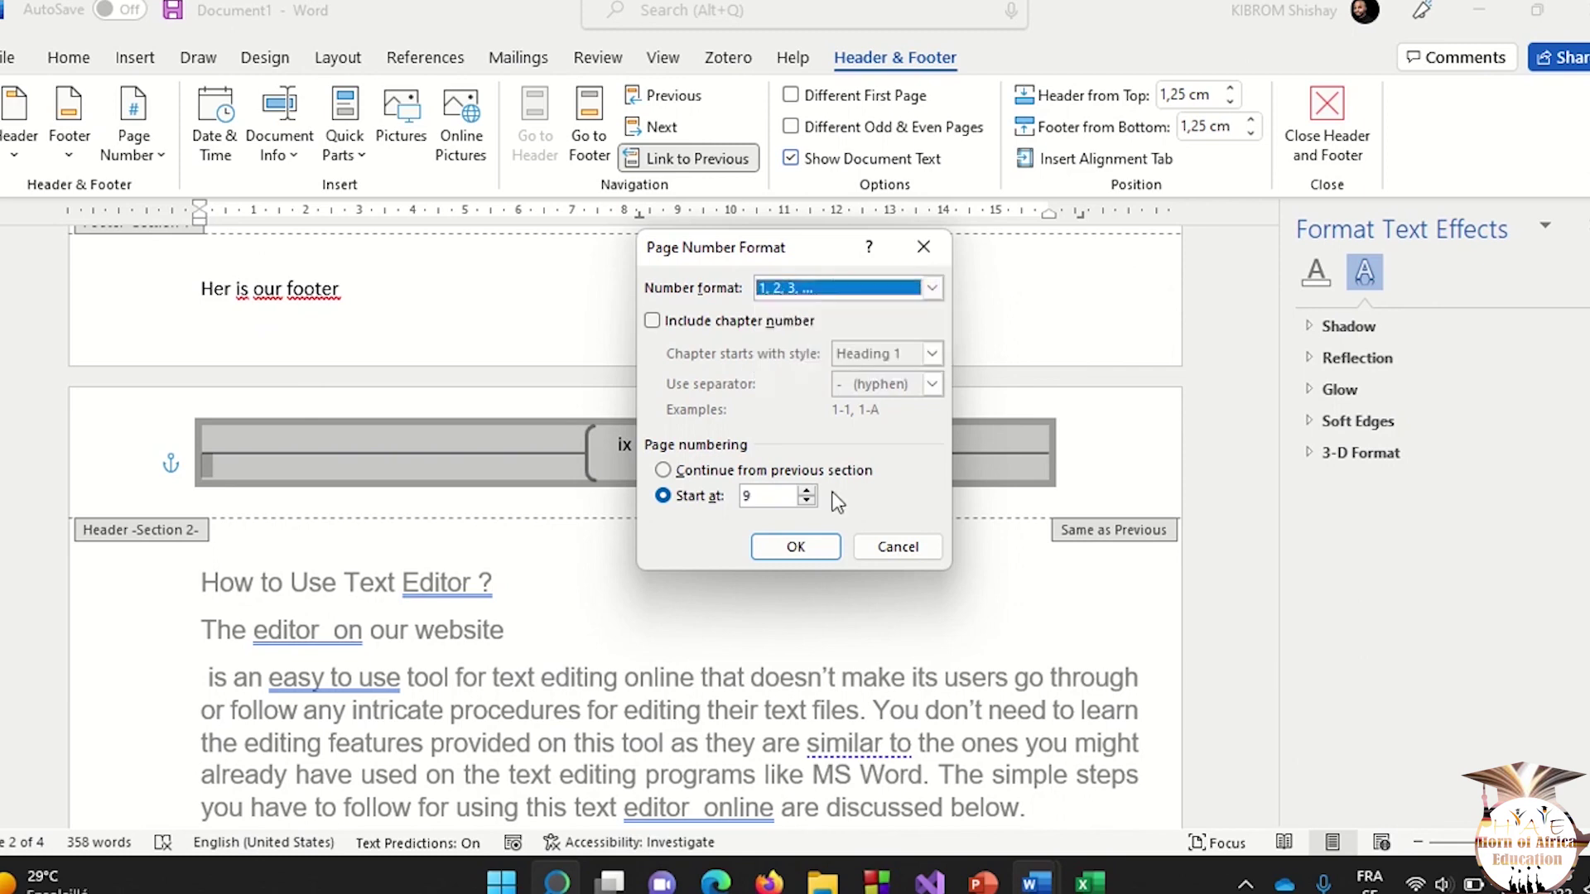
click(795, 546)
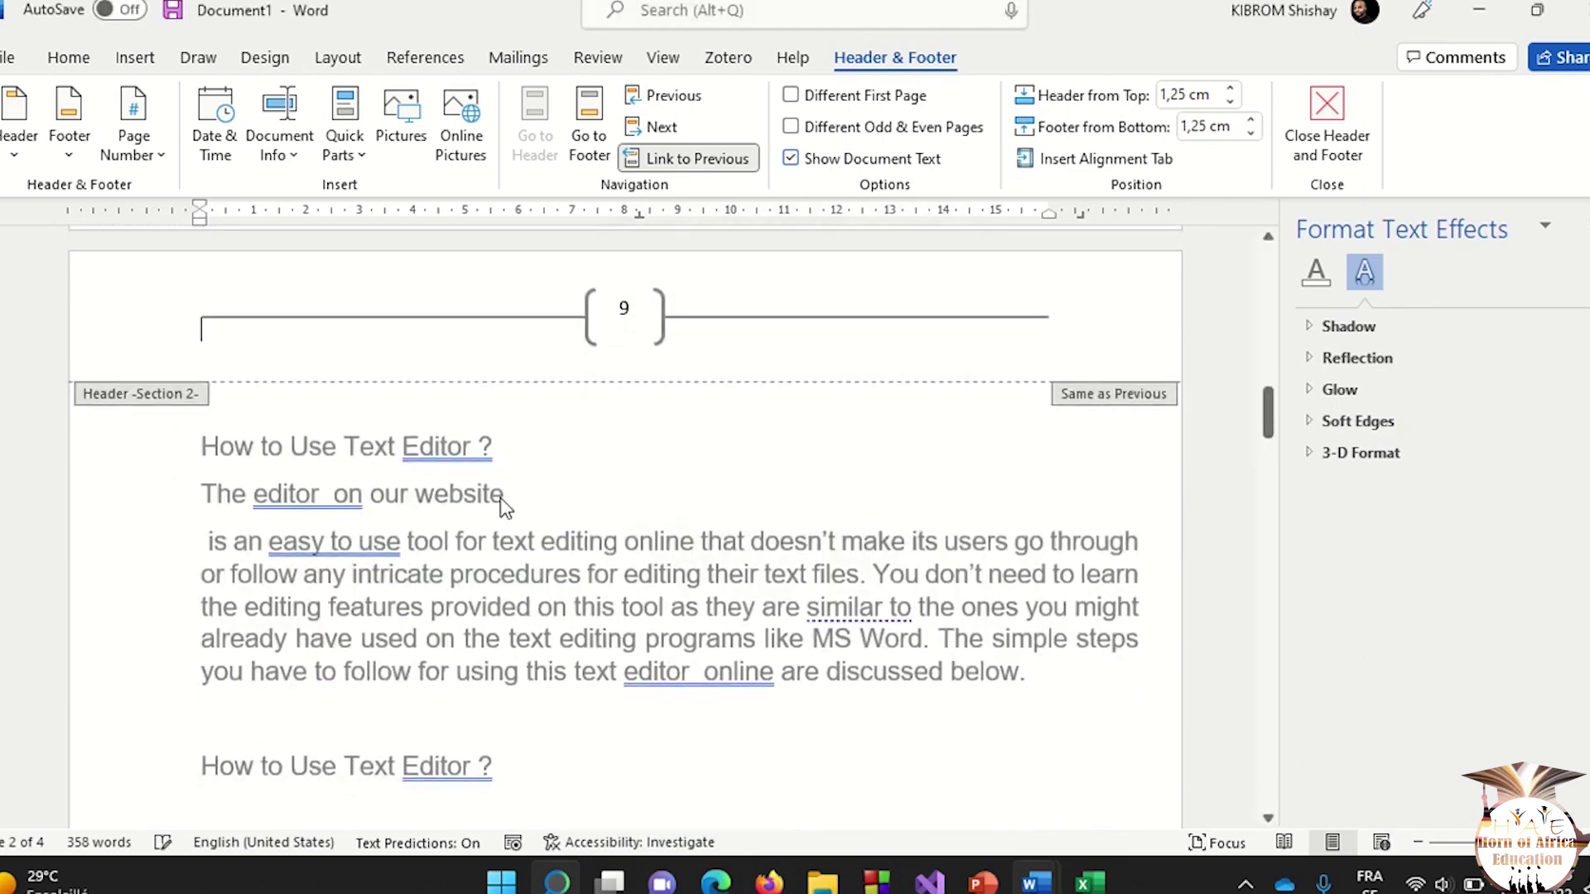
triple_click(341, 451)
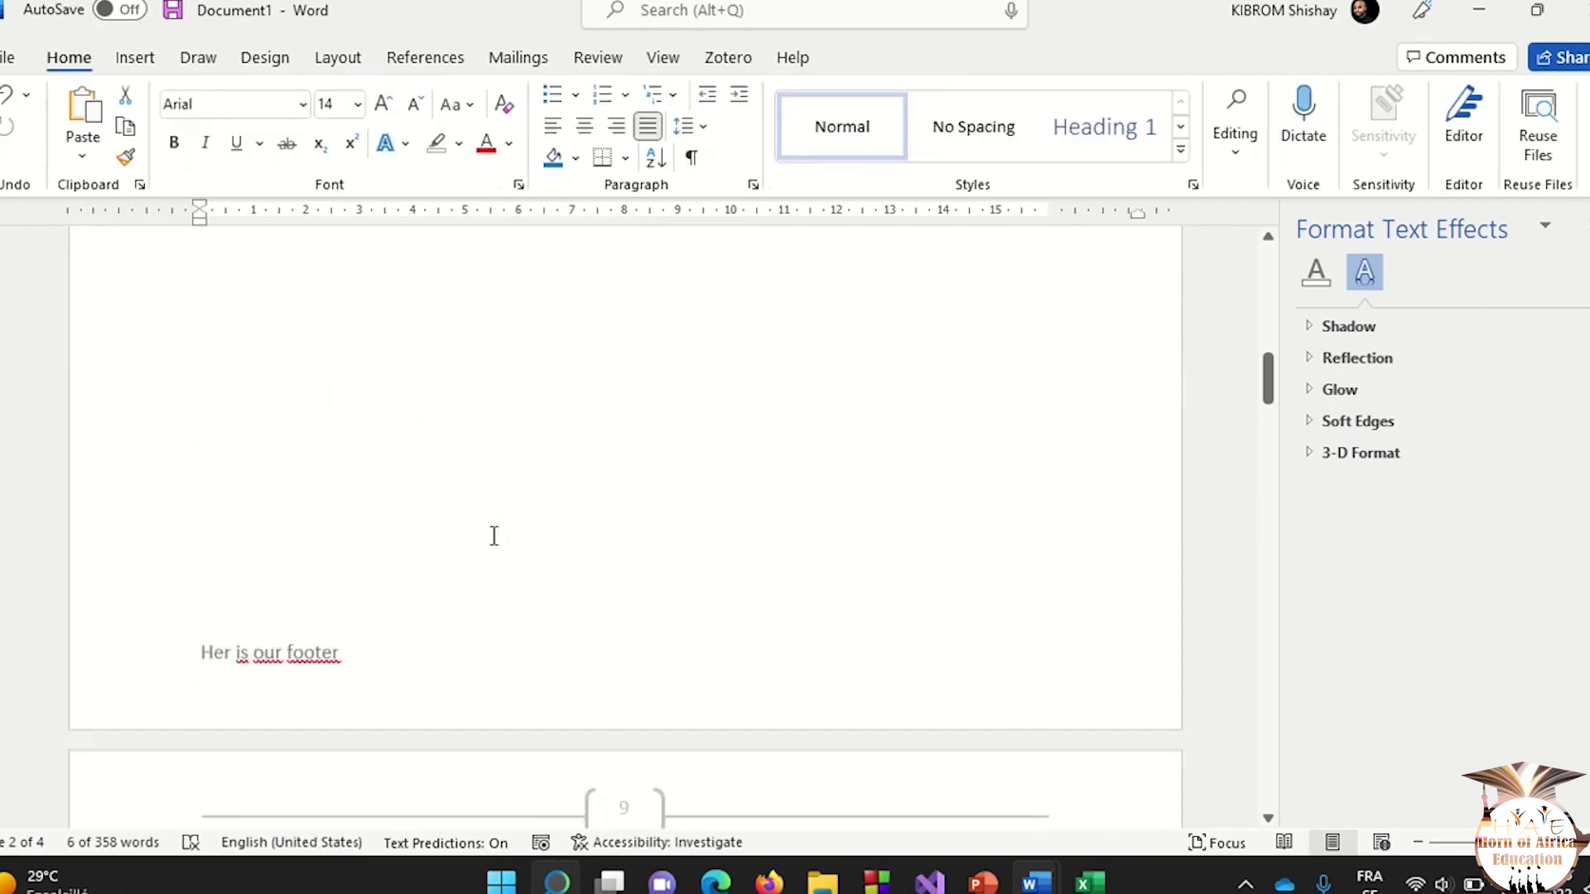
Compare the header page number formats of the first and second sections.
scroll(493, 535, down, 5)
scroll(494, 537, up, 1)
scroll(495, 536, down, 1)
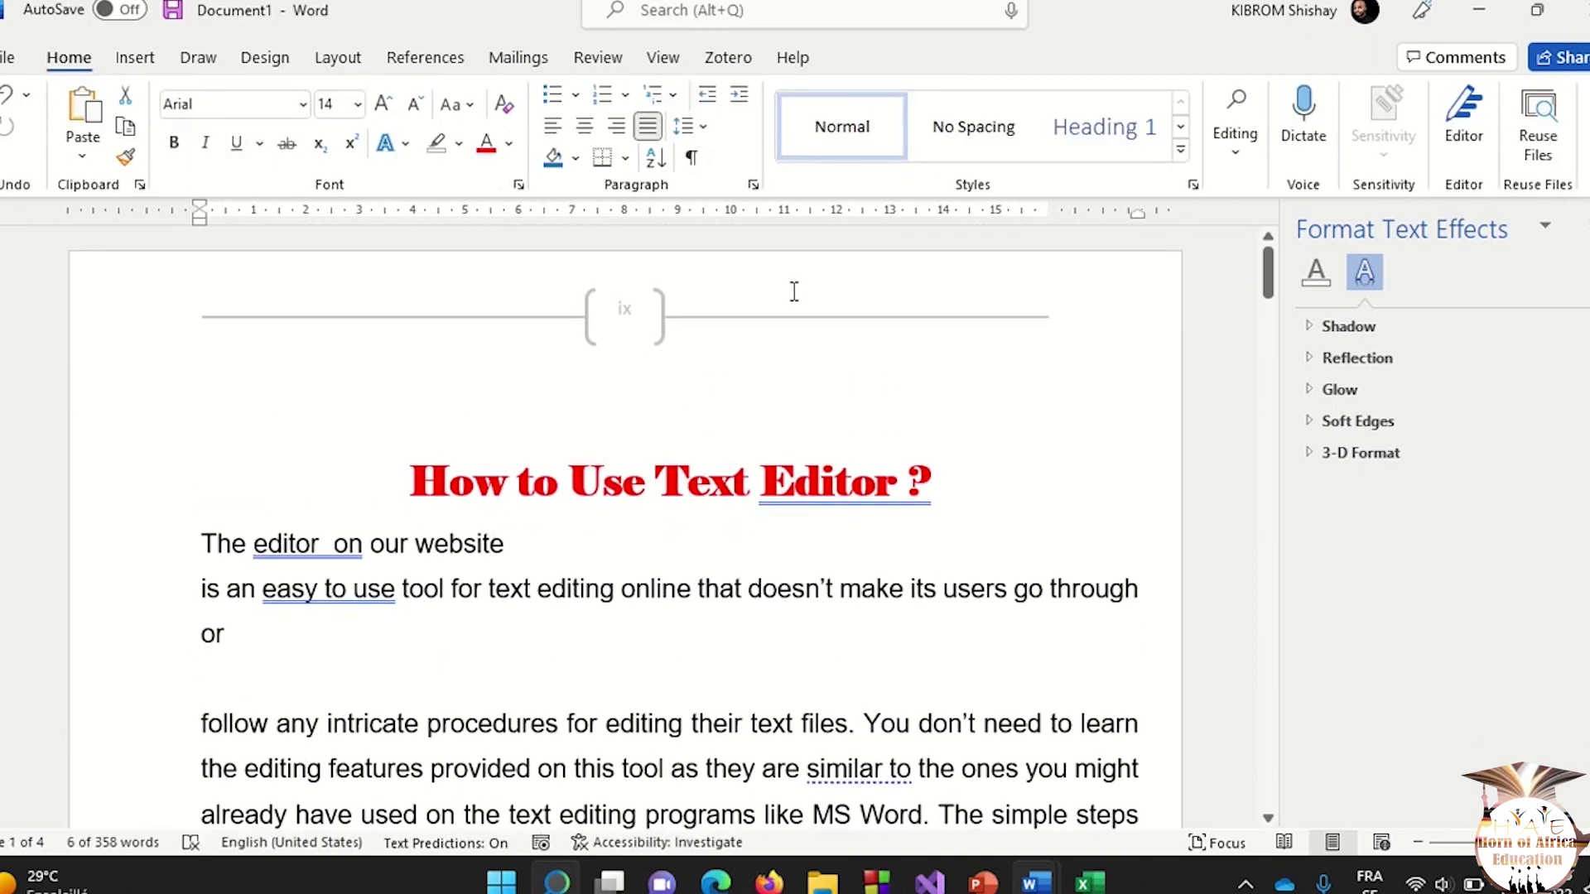
click(726, 320)
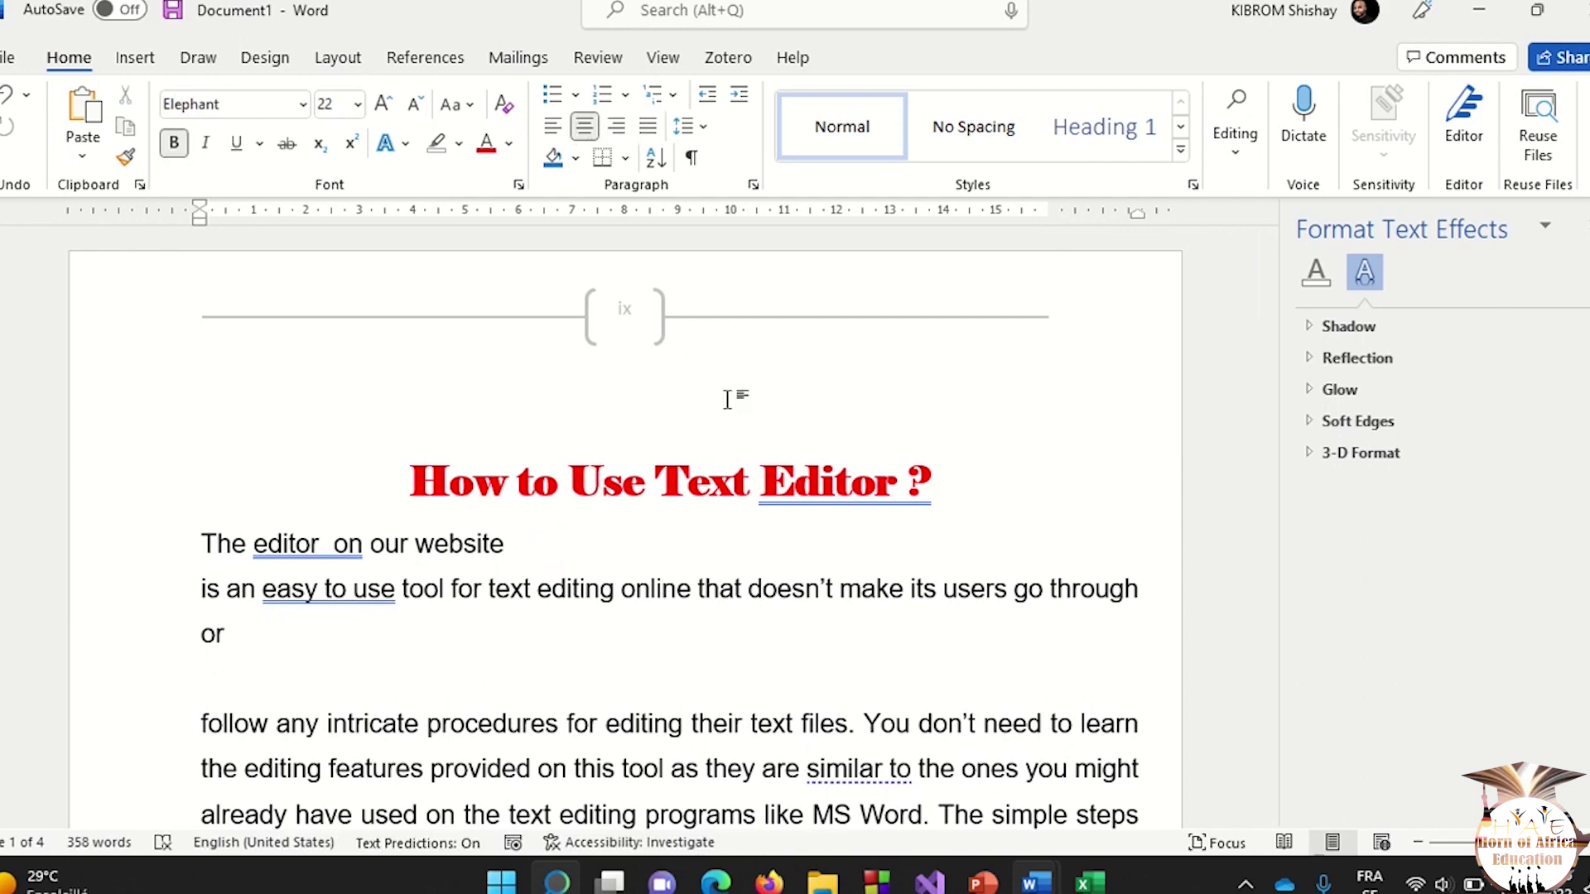
scroll(760, 660, down, 10)
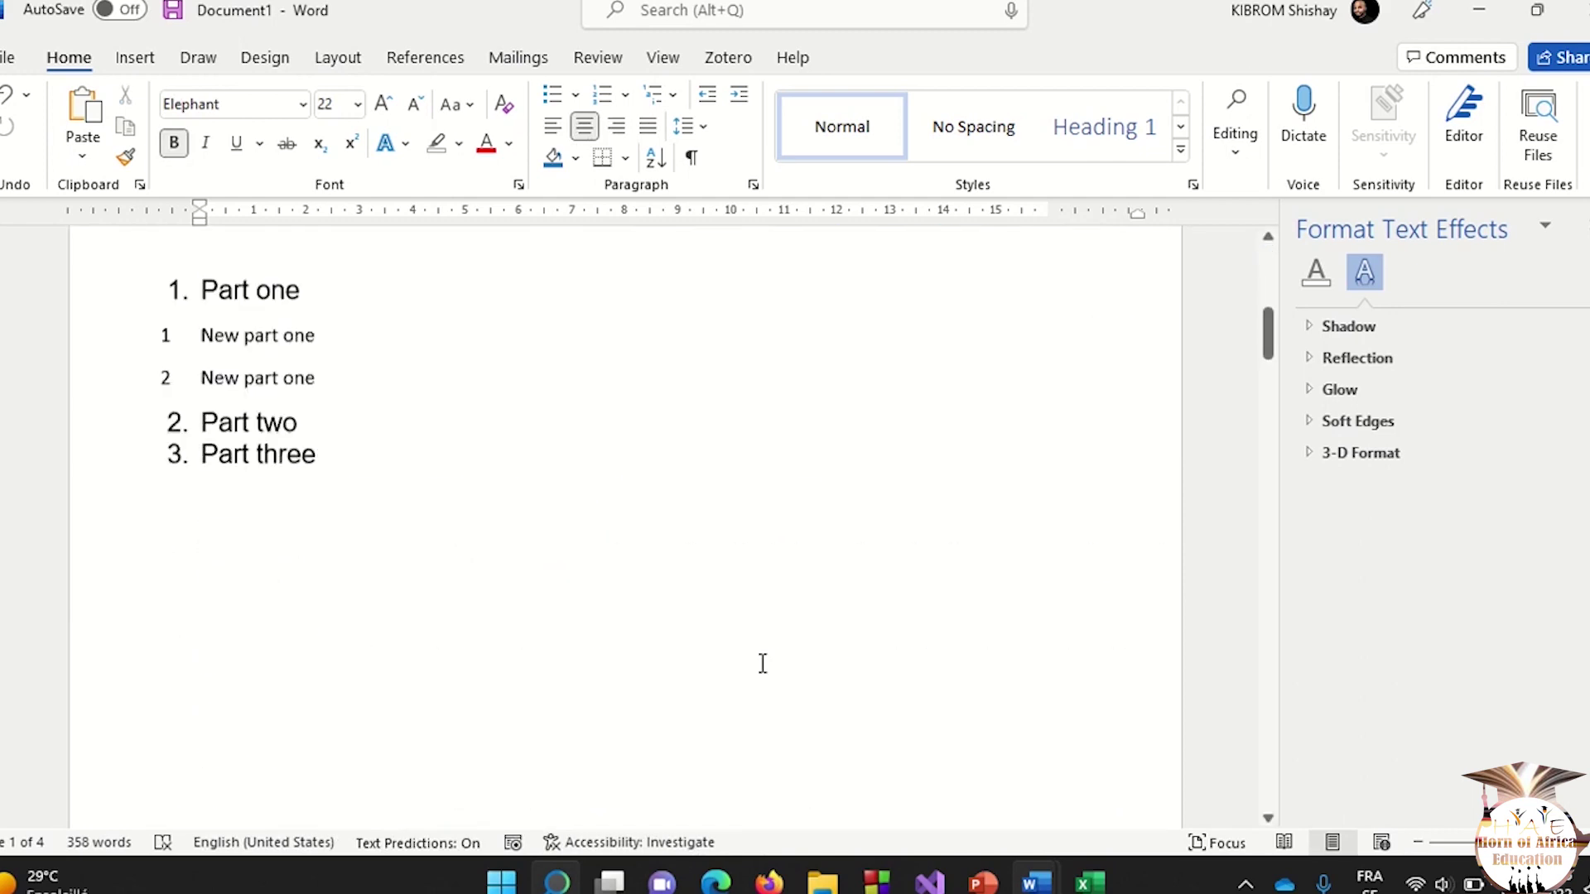
scroll(763, 663, up, 6)
scroll(763, 664, up, 5)
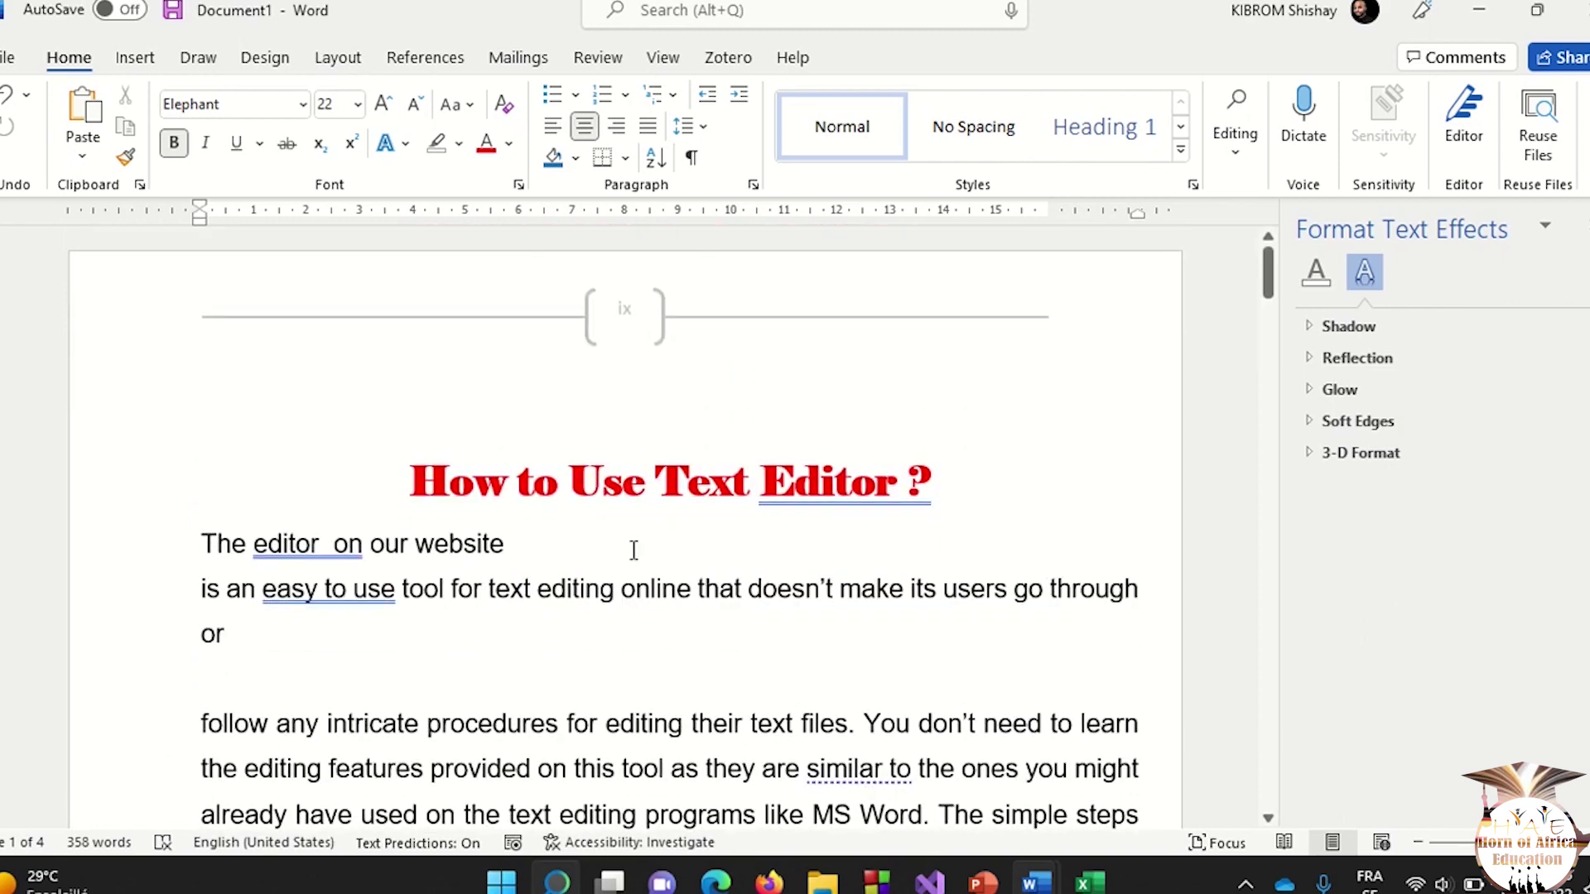
scroll(694, 566, down, 1)
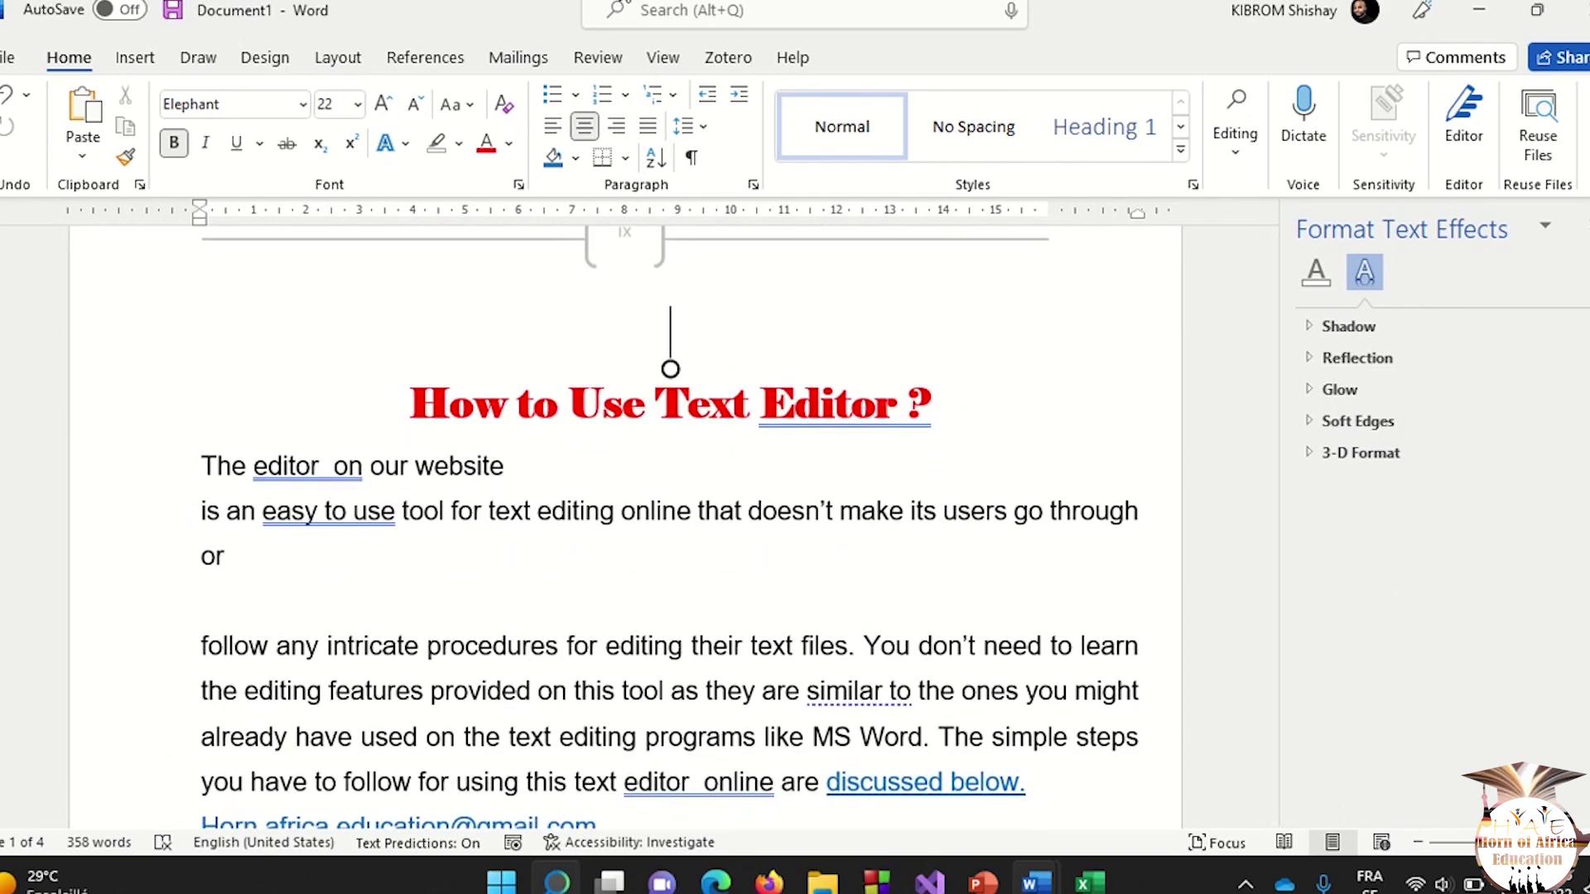
mouse_move(709, 3)
click(710, 59)
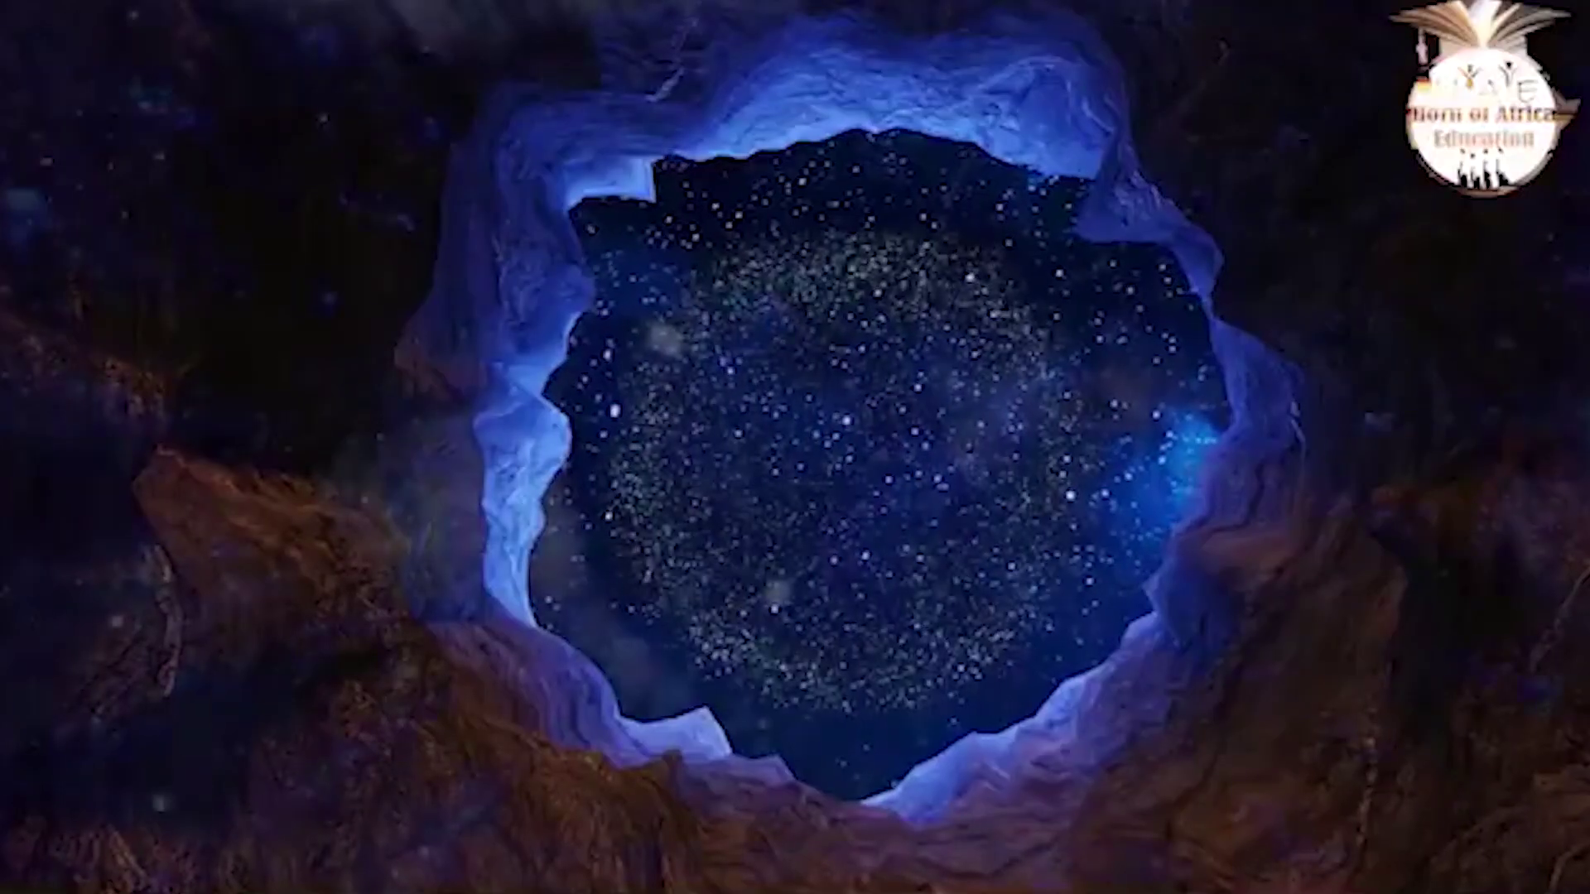